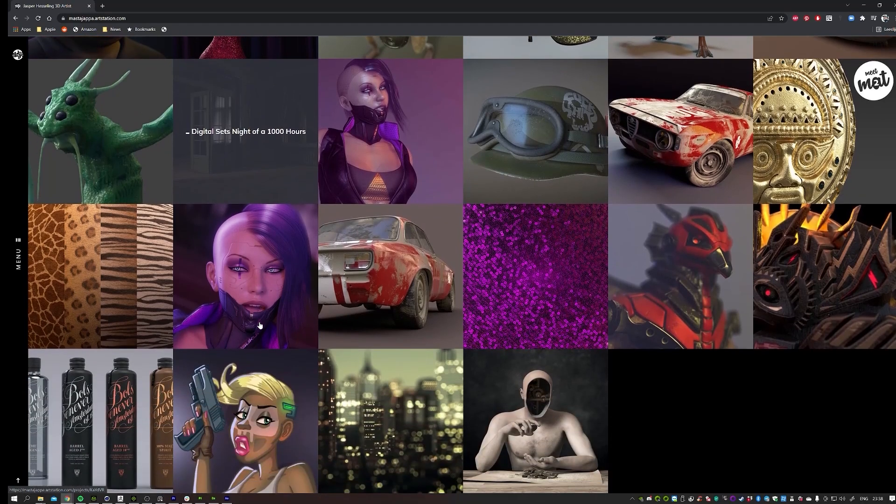
scroll(260, 326, up, 2)
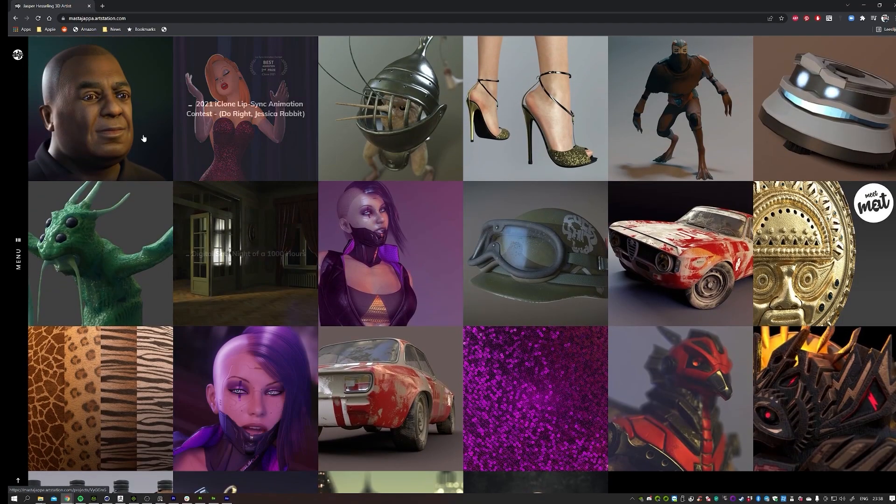
scroll(539, 382, down, 2)
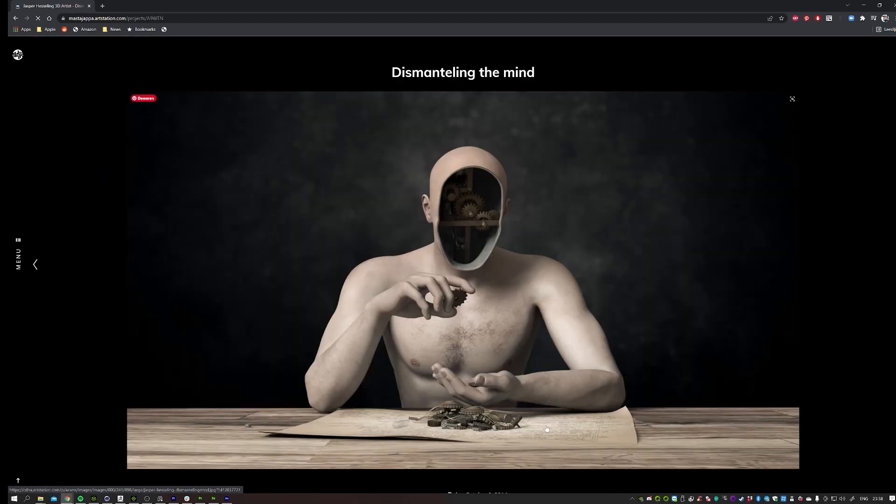
scroll(398, 338, down, 1)
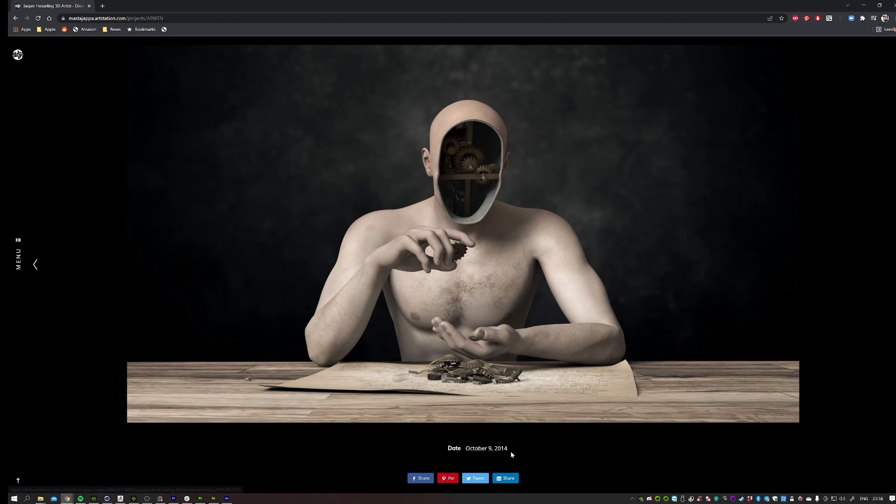
Return from the portfolio project page to the thumbnail grid
double_click(502, 449)
click(545, 451)
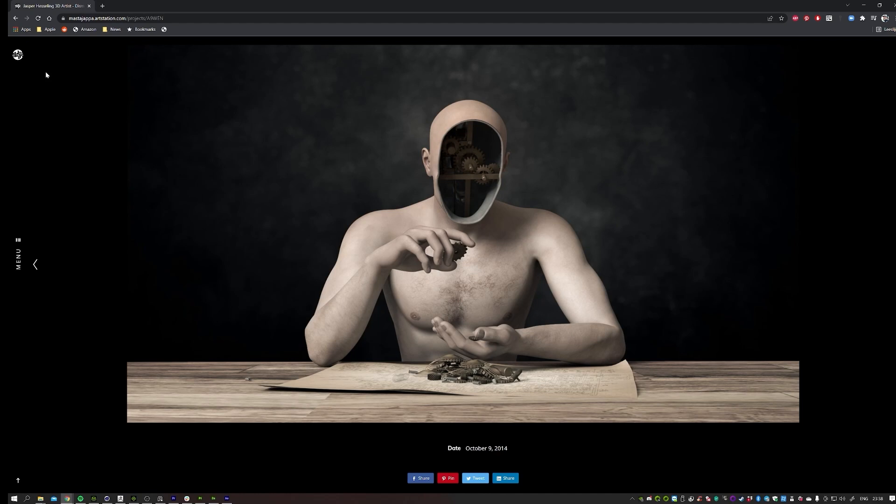
click(15, 18)
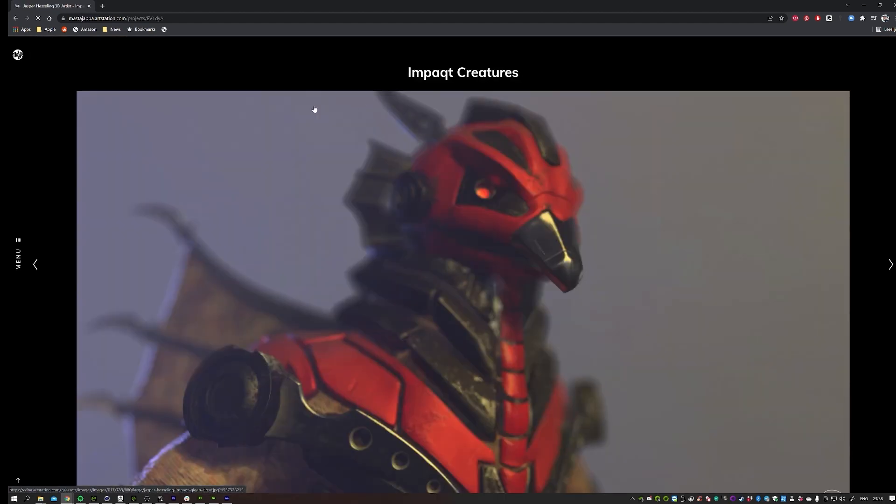
scroll(418, 306, down, 3)
scroll(418, 307, down, 3)
scroll(419, 307, down, 2)
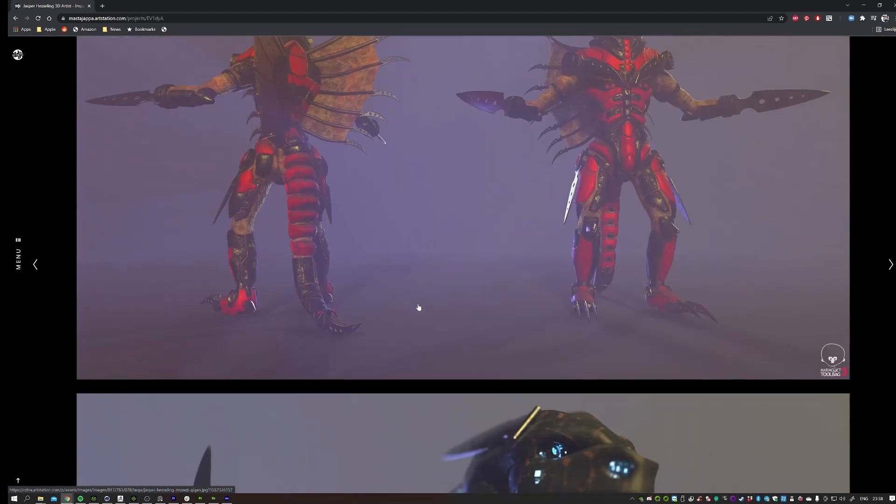
scroll(418, 306, down, 3)
scroll(419, 307, down, 5)
scroll(418, 307, down, 5)
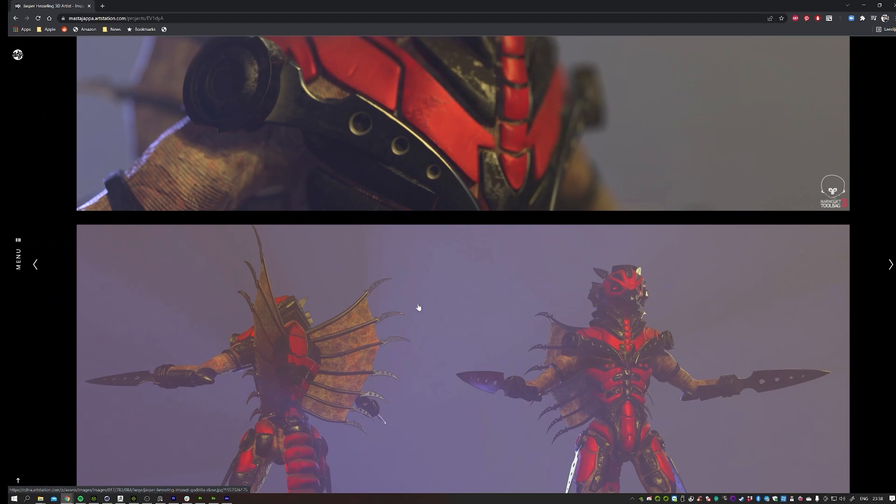
click(15, 17)
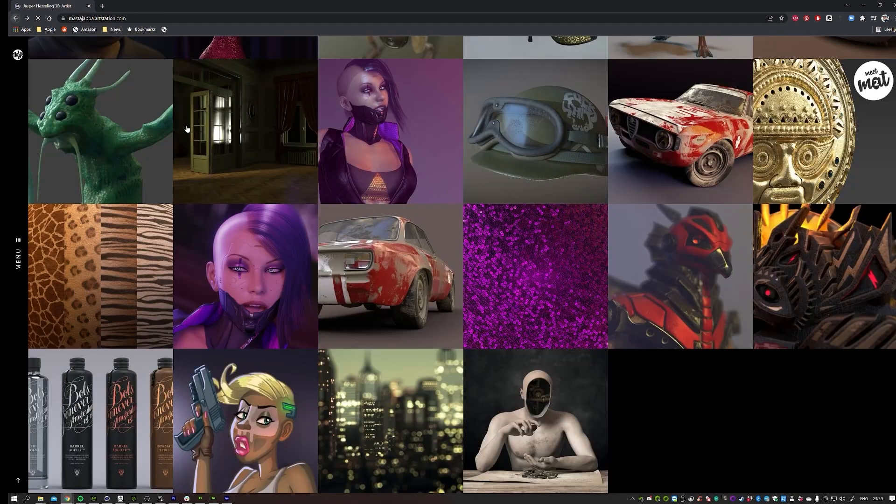
scroll(661, 433, up, 2)
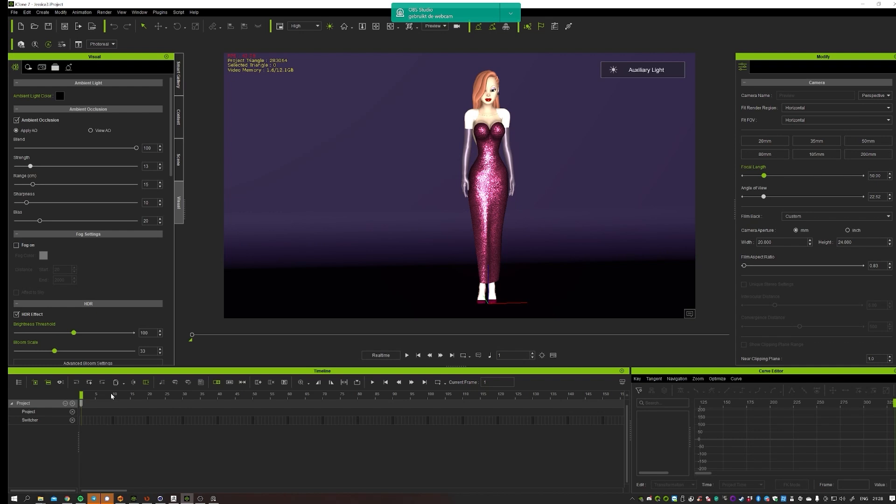
Scrub the Jessica Rabbit animation to frames 135 and 1103, then widen the AccuLips lip-sync editor
mouse_move(126, 395)
mouse_down()
mouse_move(551, 394)
mouse_move(244, 416)
mouse_move(719, 389)
mouse_move(258, 394)
mouse_up()
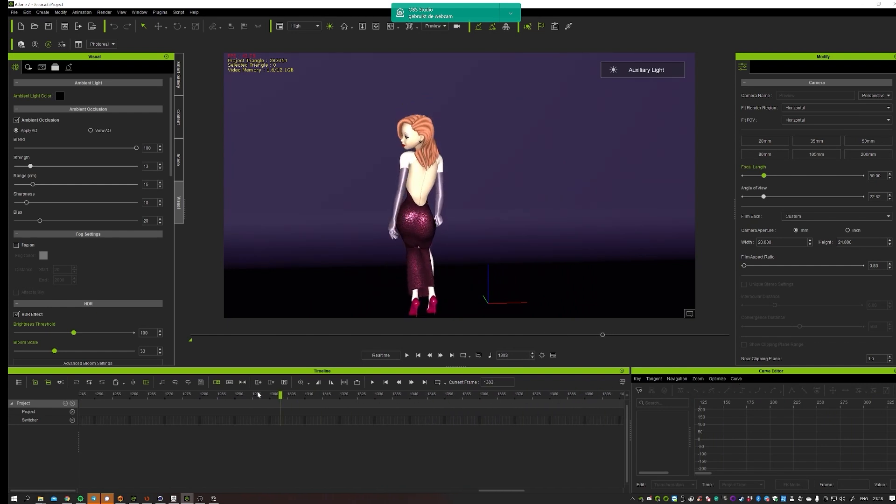
mouse_move(258, 395)
mouse_down()
mouse_move(595, 383)
mouse_move(594, 373)
mouse_move(33, 397)
mouse_up()
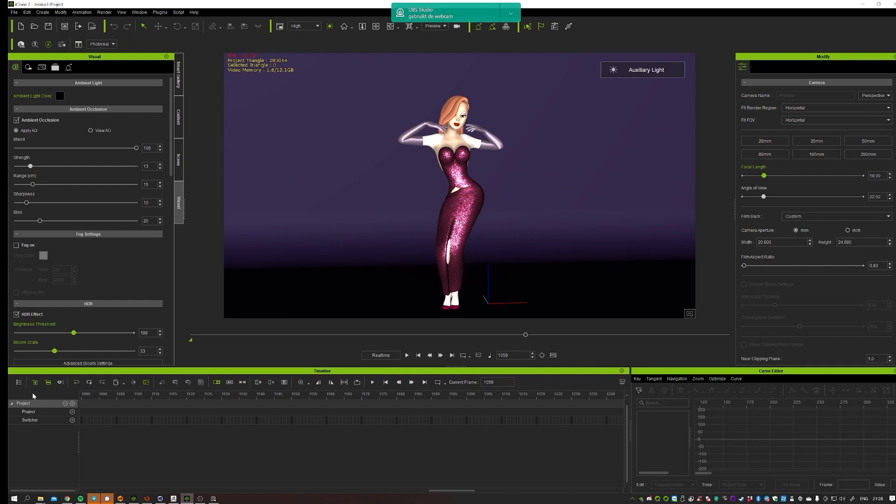
drag(33, 397, 98, 401)
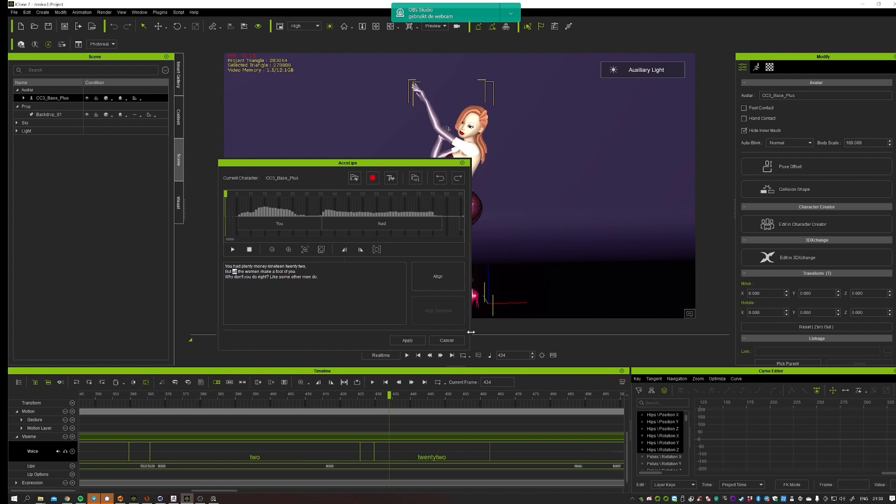
drag(470, 339, 730, 361)
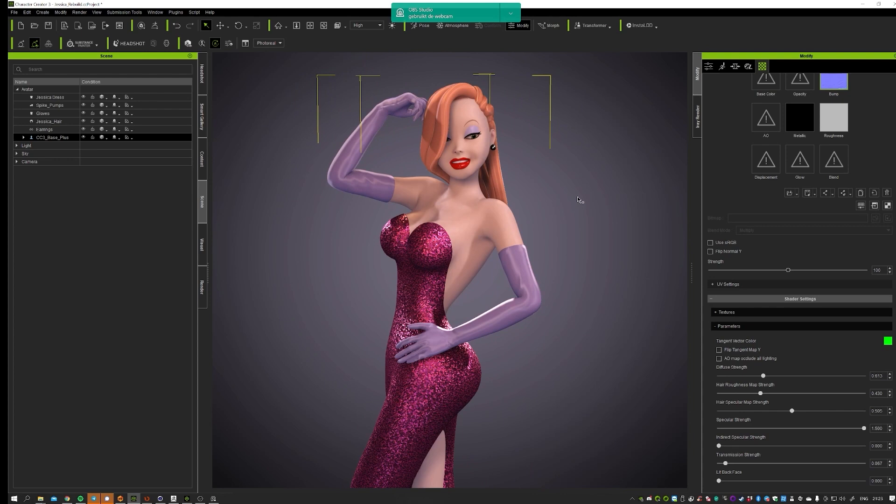
Orbit onto the face and drag the lips muscle in Edit Facial to open the mouth wide
mouse_move(585, 201)
right_down()
mouse_move(310, 246)
mouse_move(551, 146)
mouse_move(578, 156)
right_up()
scroll(577, 156, up, 1)
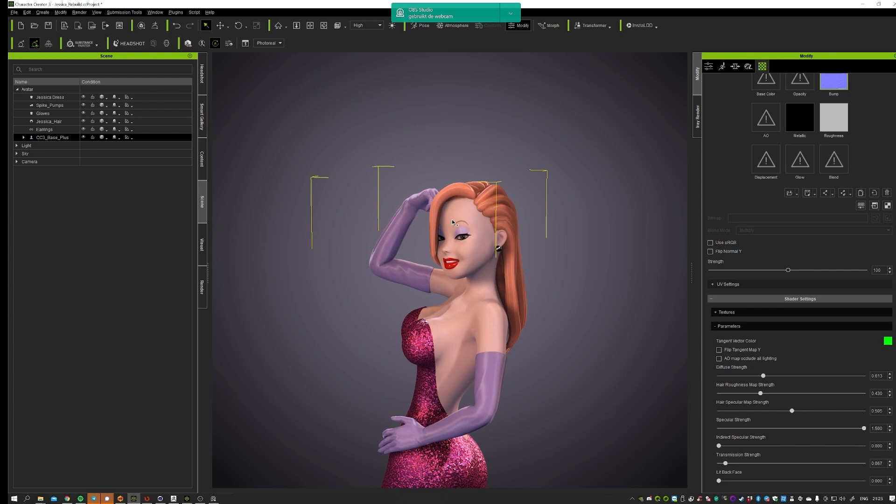
scroll(560, 161, up, 2)
scroll(532, 172, up, 1)
scroll(511, 179, up, 2)
scroll(511, 179, up, 1)
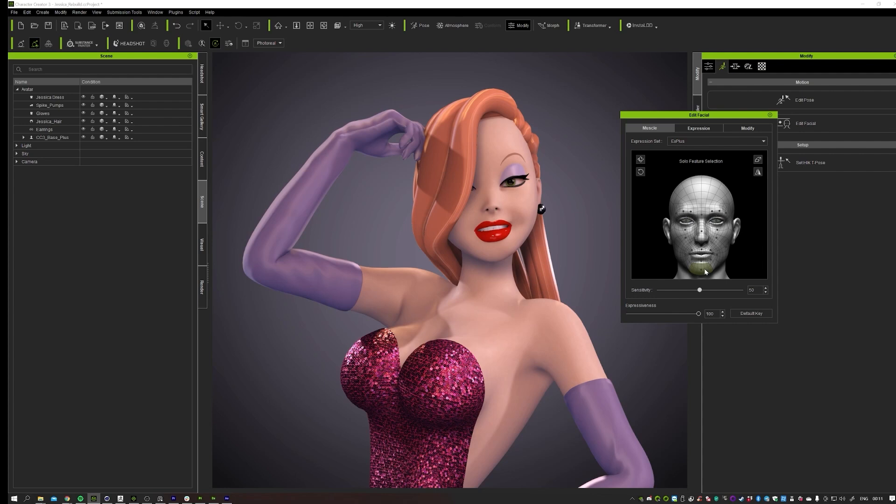
mouse_move(669, 292)
mouse_down()
mouse_move(556, 345)
mouse_move(538, 336)
mouse_up()
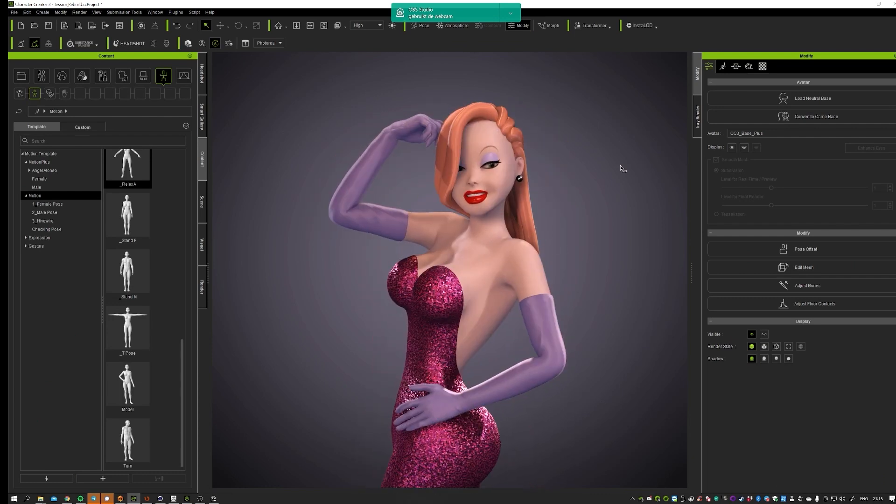
Switch the Modify panel from the Motion tab to the Morph sliders
click(724, 66)
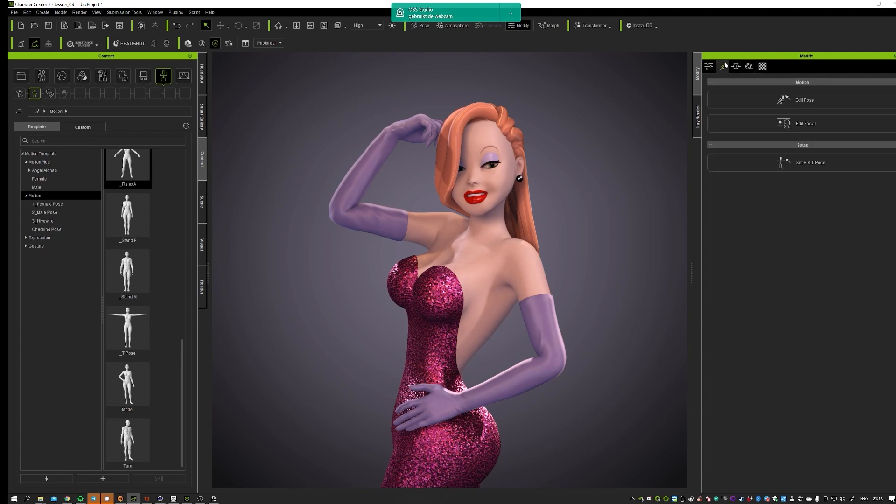
click(738, 66)
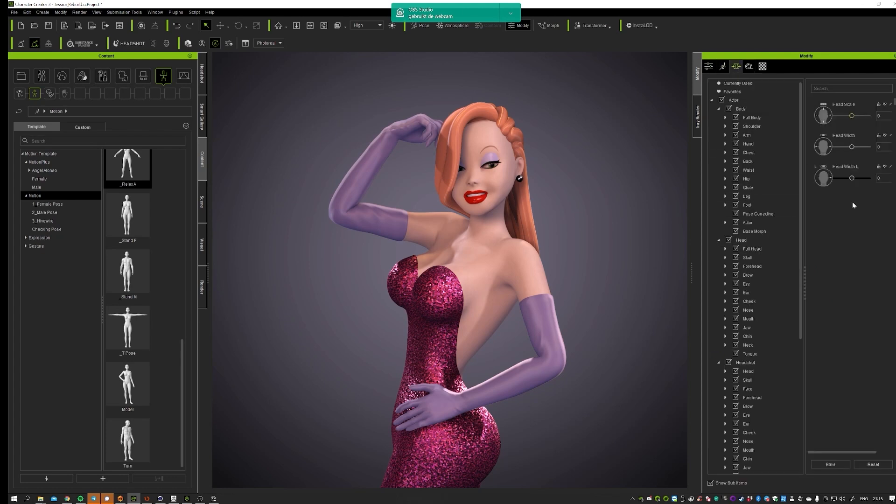
scroll(753, 197, down, 3)
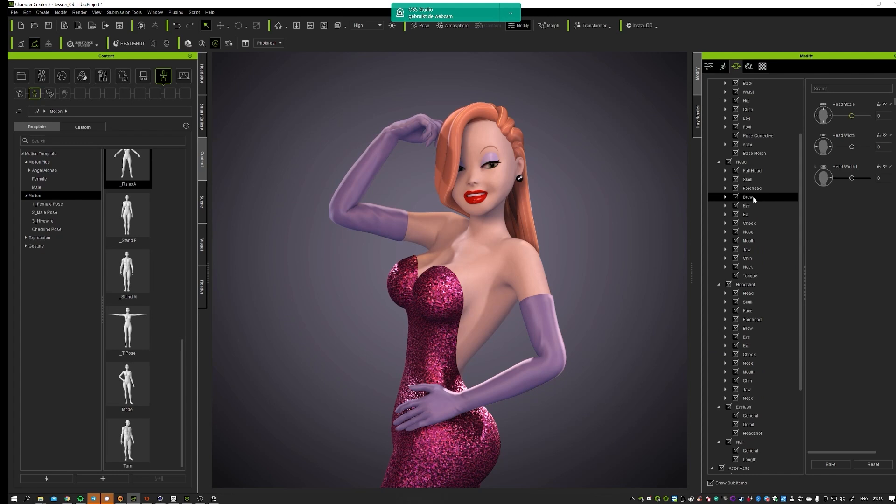
scroll(753, 197, down, 2)
scroll(765, 369, up, 5)
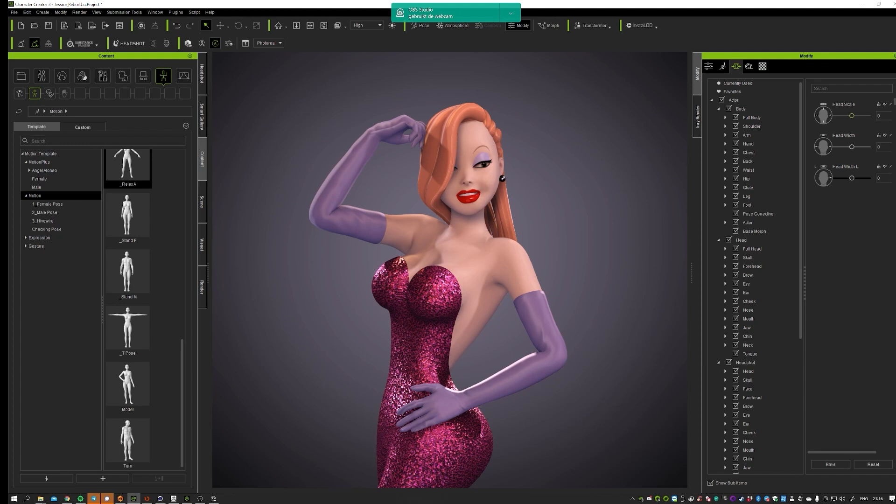
Bring up the PureRef board of Jessica Rabbit references and enlarge the brick-wall and sitting images
click(213, 499)
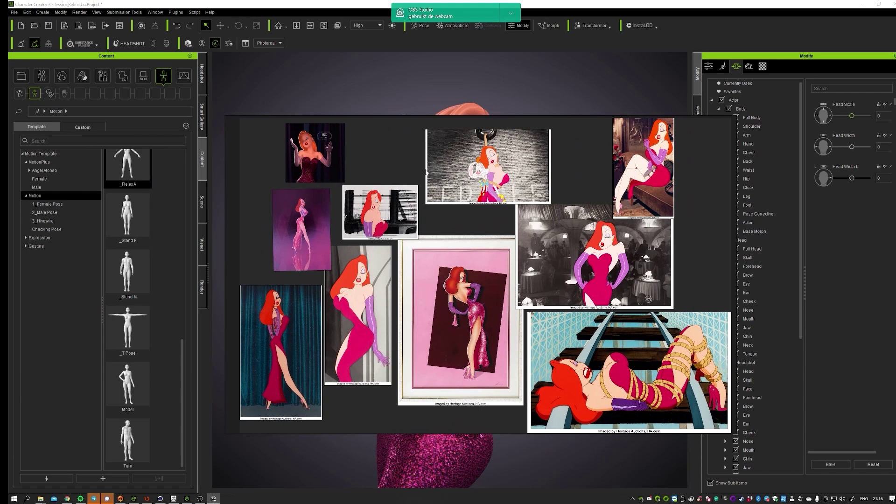
drag(426, 172, 440, 159)
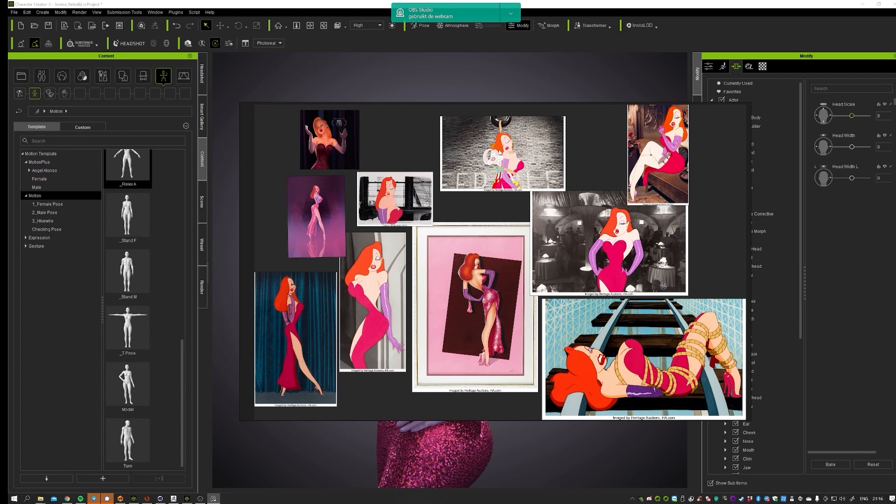
click(521, 152)
click(521, 153)
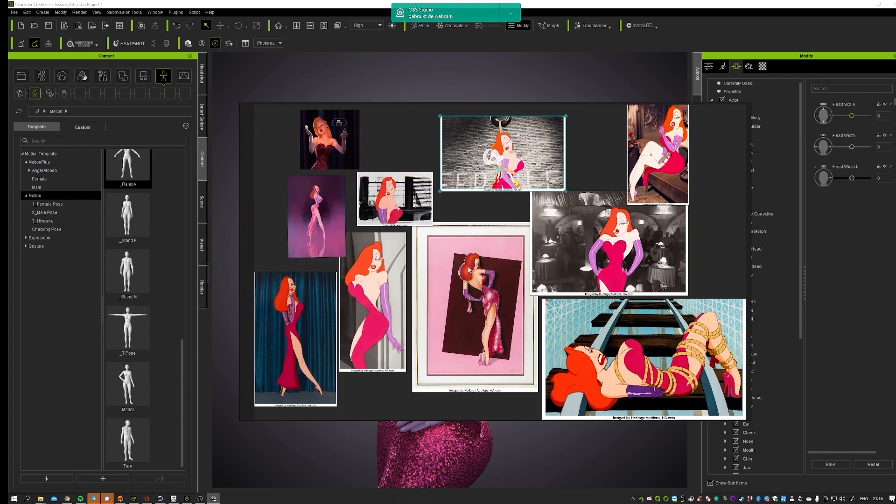
click(658, 161)
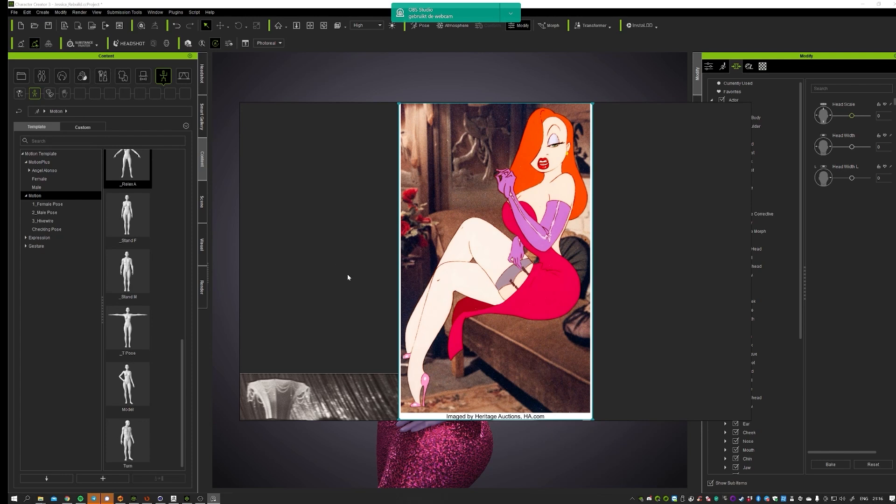
Zoom into the purple and black-and-white reference images, then return to the full collage and deselect
double_click(315, 225)
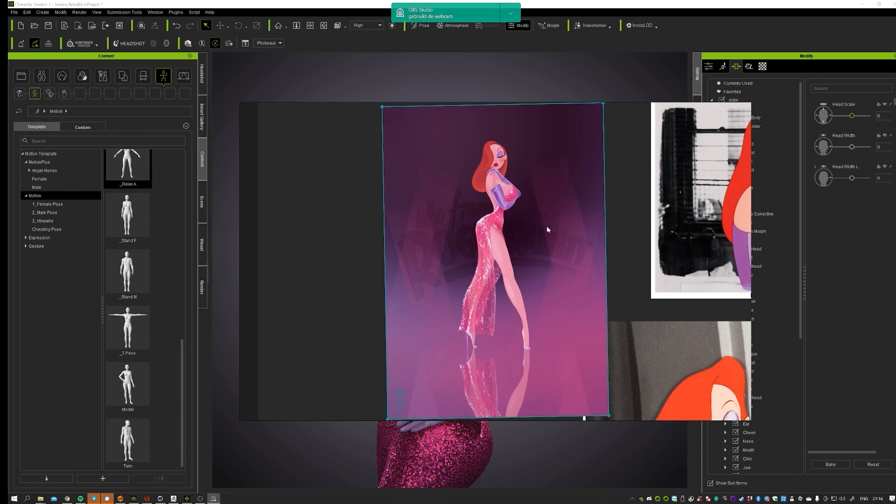
key(Home)
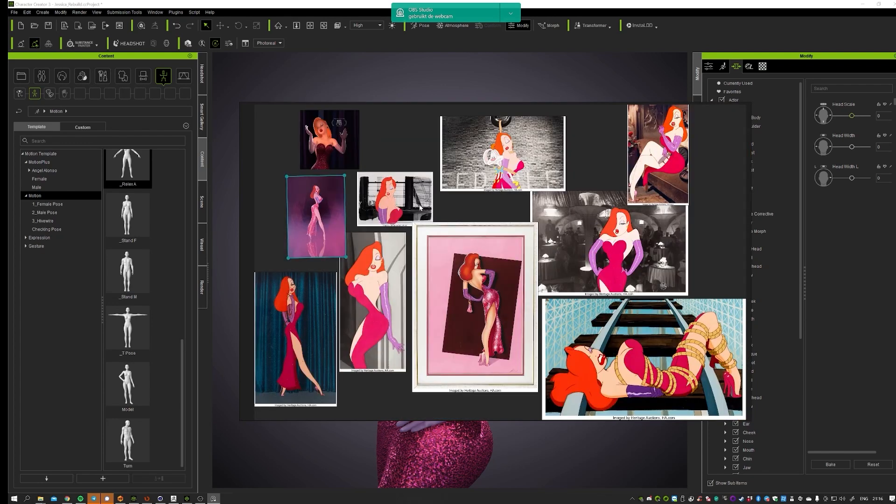
click(401, 196)
double_click(401, 197)
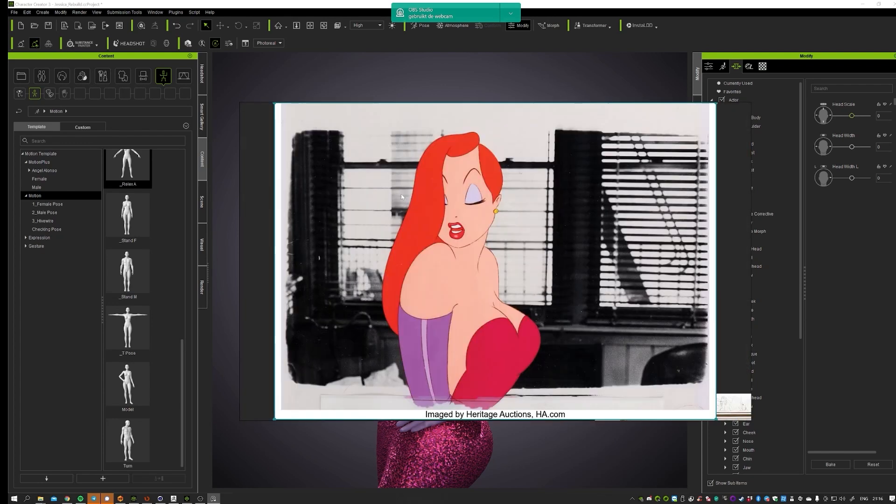
double_click(574, 275)
key(Tab)
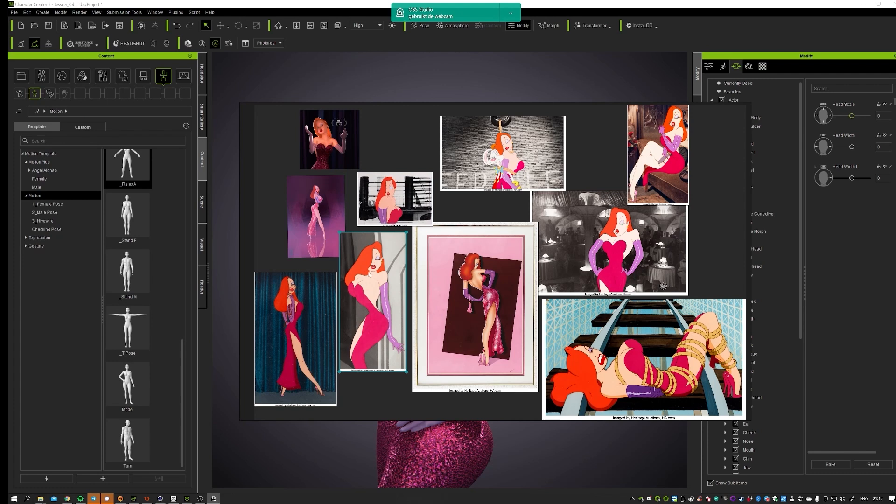
click(405, 206)
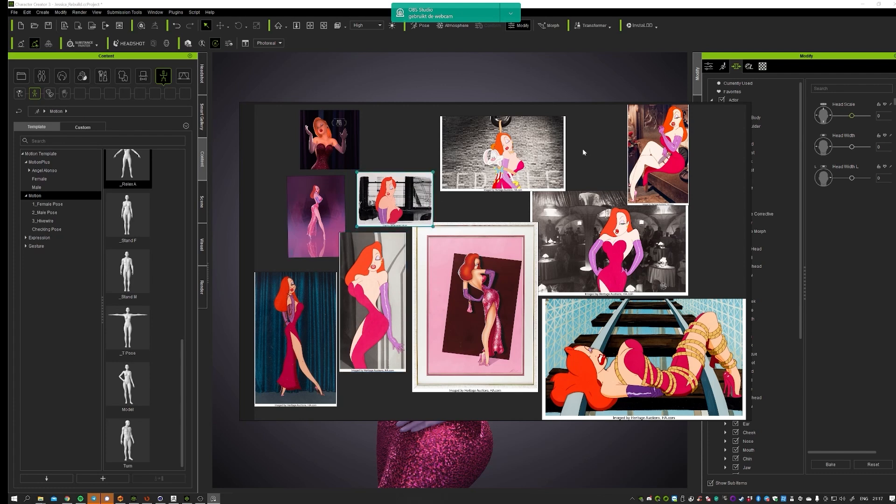
click(477, 218)
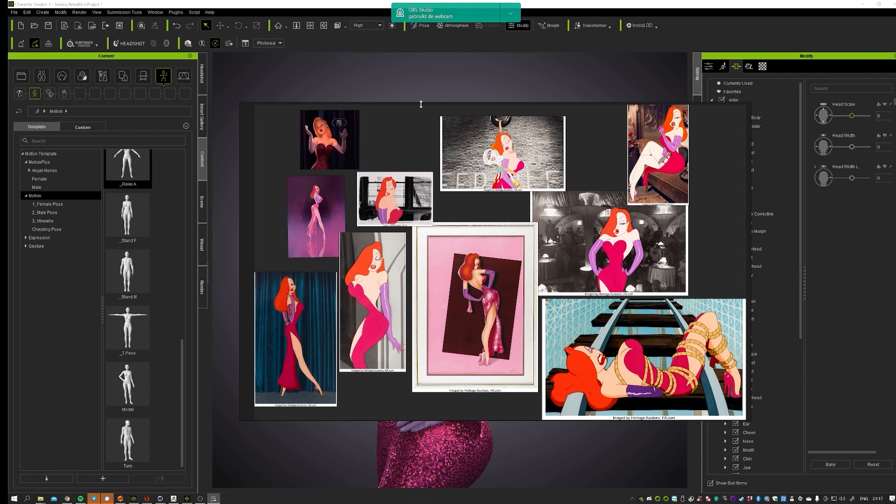
Move the reference board aside and orbit the sequined-dress character to side, back and left profile
drag(421, 104, 741, 138)
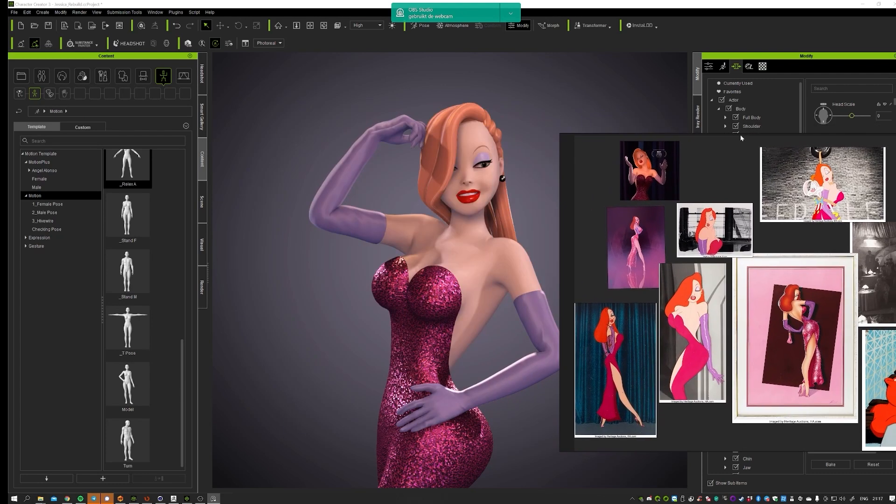
mouse_move(502, 220)
right_down()
mouse_move(451, 168)
mouse_move(381, 200)
mouse_move(366, 315)
mouse_move(373, 368)
mouse_move(301, 388)
mouse_move(529, 331)
right_up()
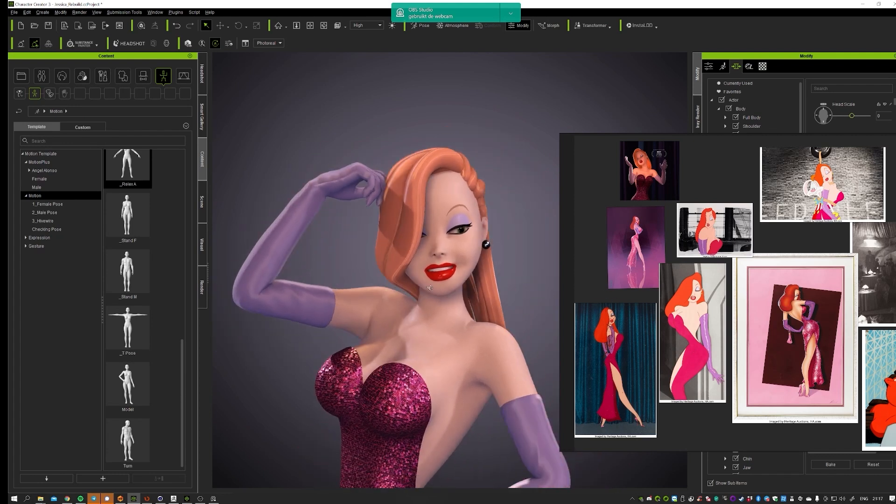
right_drag(438, 261, 399, 266)
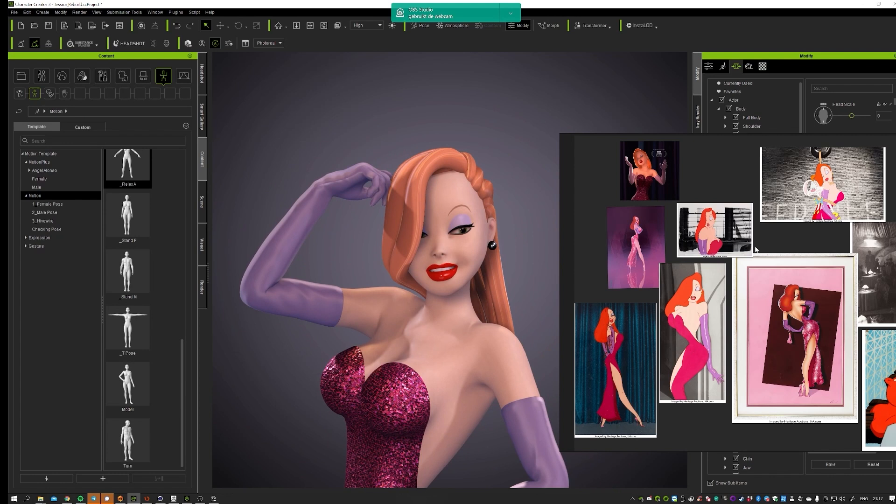
right_drag(394, 267, 253, 289)
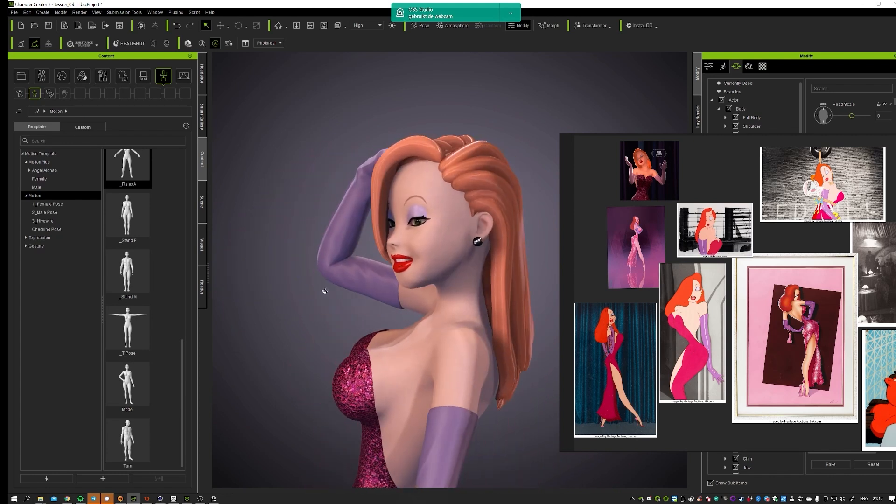
scroll(242, 305, up, 3)
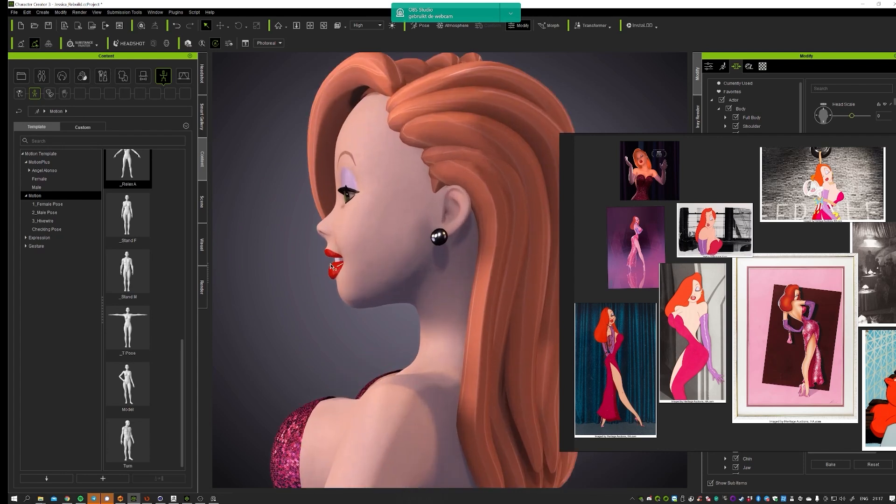
scroll(334, 300, up, 2)
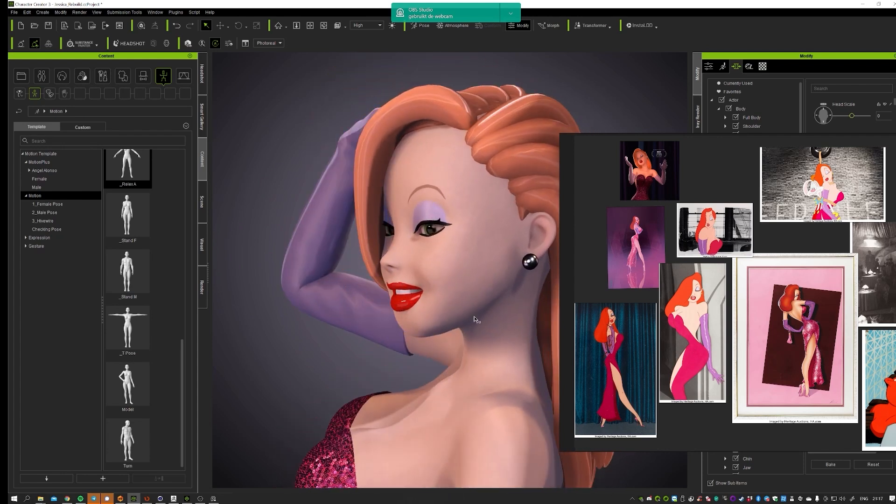
scroll(475, 319, down, 2)
scroll(445, 302, down, 2)
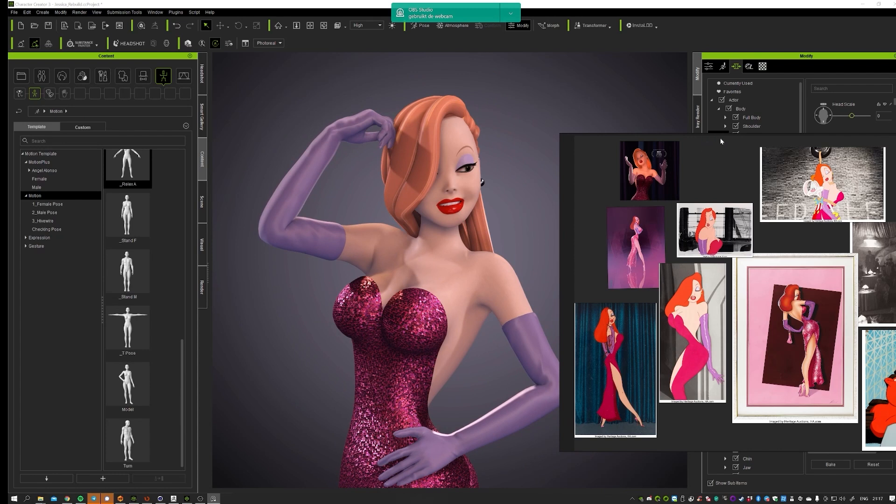
Bring the board back to centre-left and enlarge the railroad reference image to fill the viewer
drag(721, 136, 276, 123)
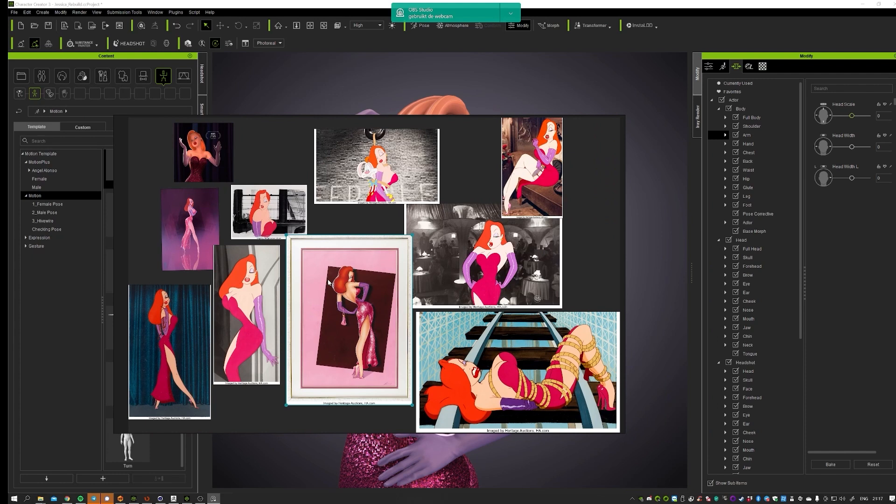
scroll(328, 282, up, 3)
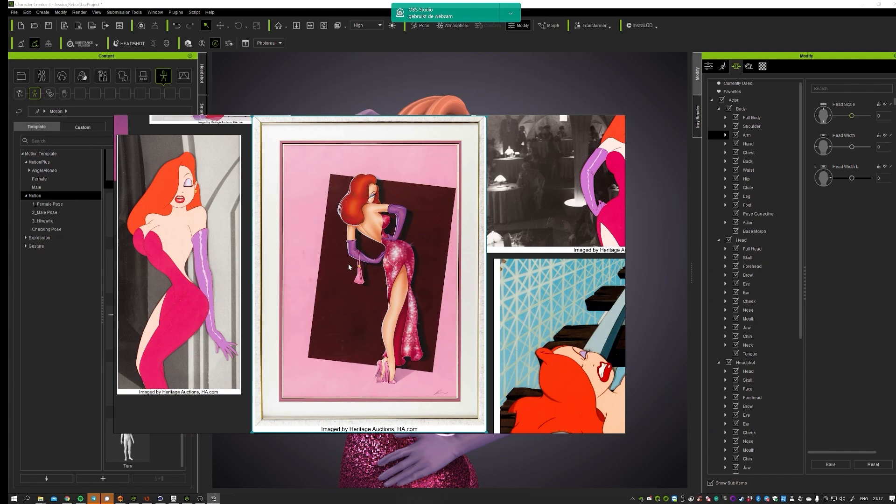
scroll(349, 266, down, 2)
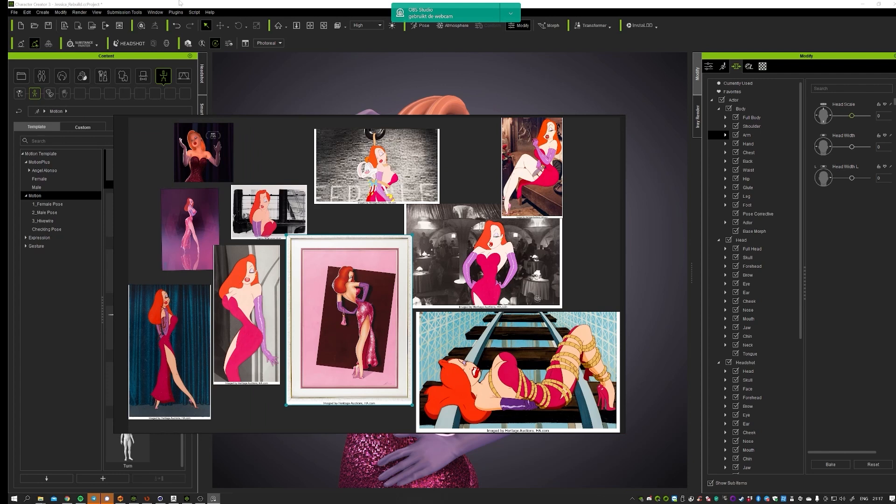
double_click(471, 335)
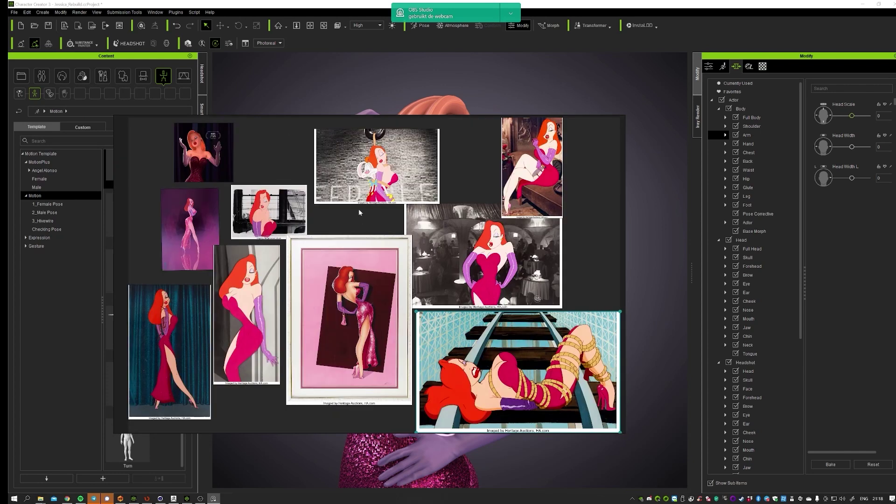
click(351, 227)
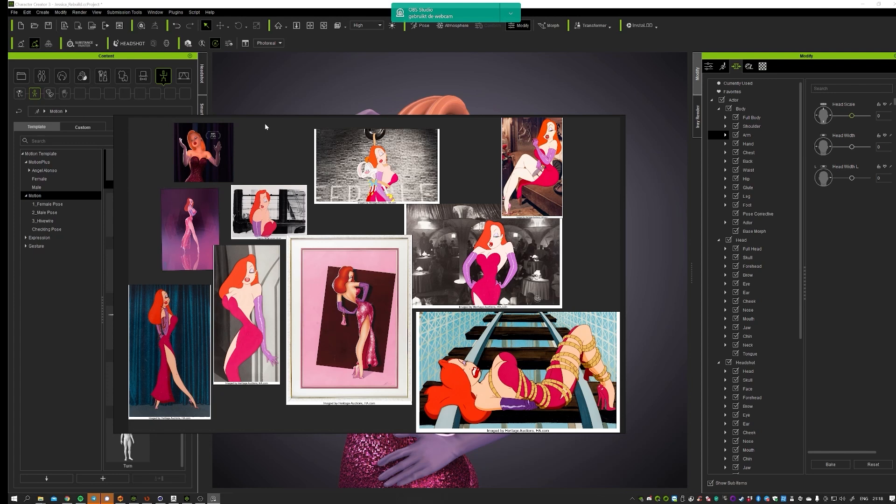
Dismiss the PureRef command list, drag the board out of view and orbit the character's side and back
mouse_move(277, 117)
mouse_down()
mouse_move(296, 115)
mouse_move(246, 136)
mouse_move(270, 130)
mouse_up()
right_click(268, 162)
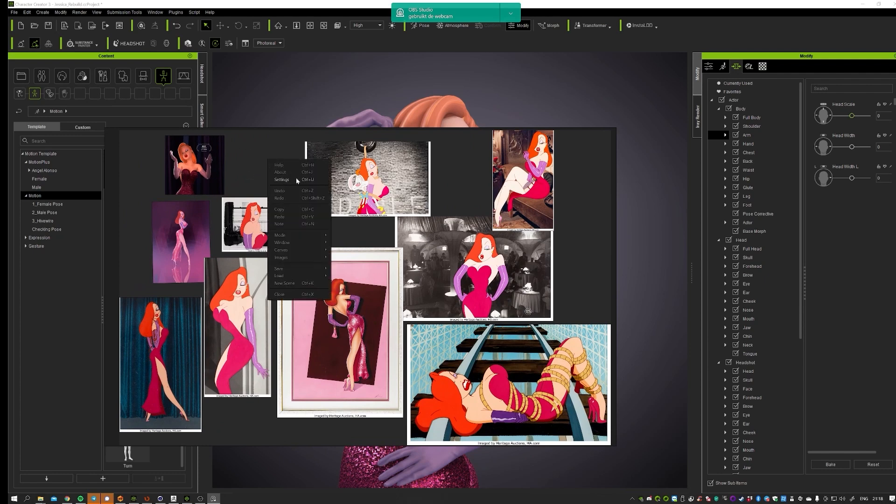
click(582, 227)
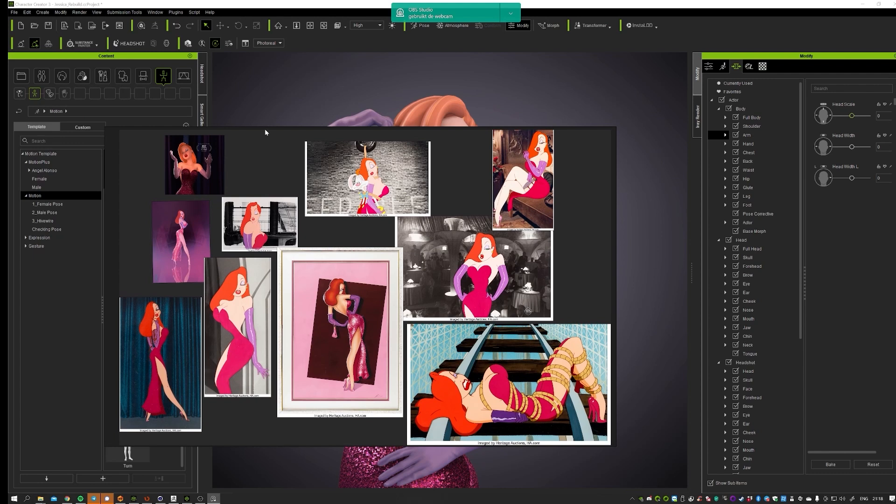
drag(265, 132, 524, 147)
mouse_move(531, 287)
right_down()
mouse_move(536, 202)
mouse_move(560, 203)
mouse_move(518, 333)
mouse_move(353, 361)
mouse_move(642, 340)
mouse_move(532, 353)
right_up()
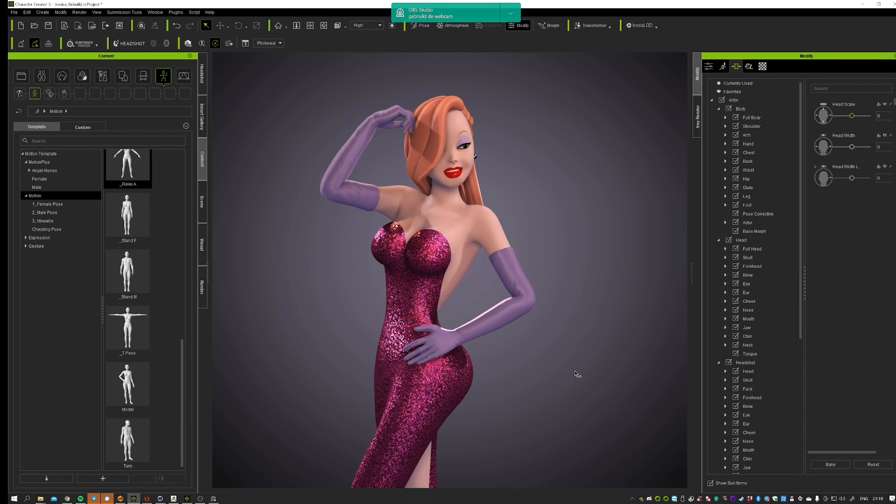
View the dress, legs and shoes, then select the Jessica Dress object in the Scene tree
mouse_move(563, 273)
right_down()
mouse_move(507, 263)
mouse_move(464, 134)
mouse_move(515, 314)
right_up()
mouse_move(557, 443)
right_down()
mouse_move(523, 242)
mouse_move(530, 264)
mouse_move(473, 341)
right_up()
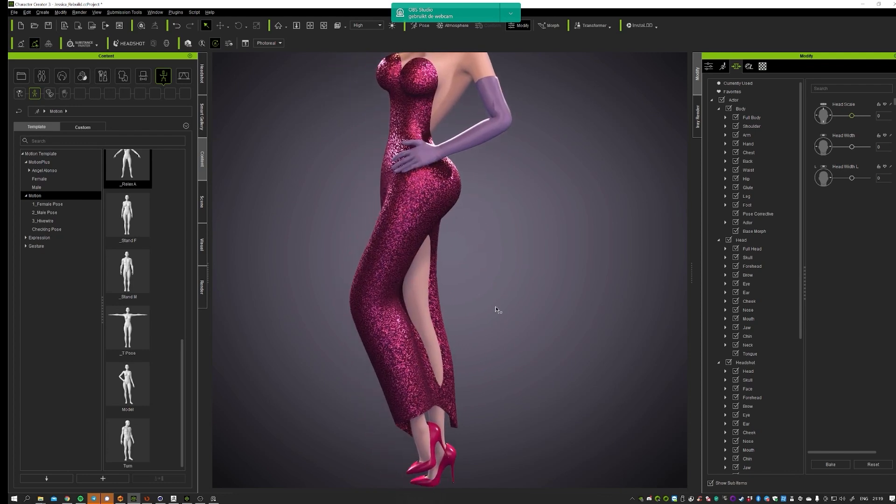
mouse_move(494, 310)
right_down()
mouse_move(254, 326)
mouse_move(566, 314)
mouse_move(476, 260)
mouse_move(511, 354)
mouse_move(530, 358)
mouse_move(507, 363)
right_up()
click(433, 238)
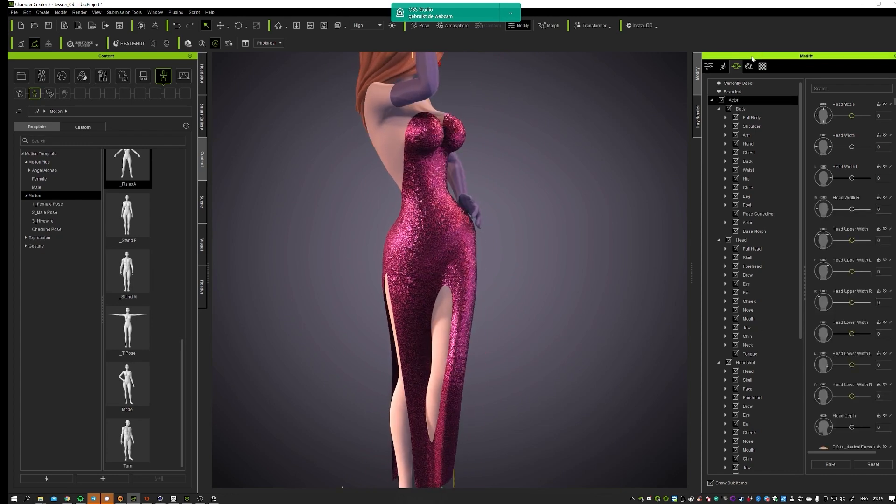
click(762, 67)
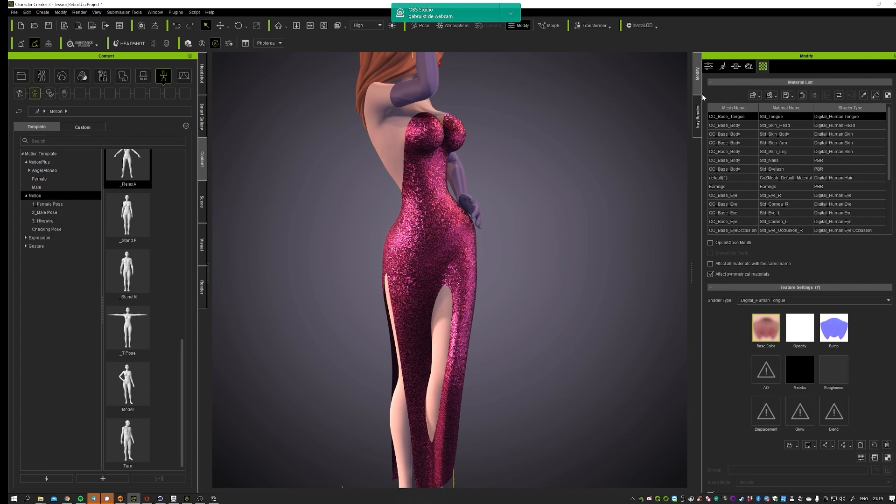
click(709, 67)
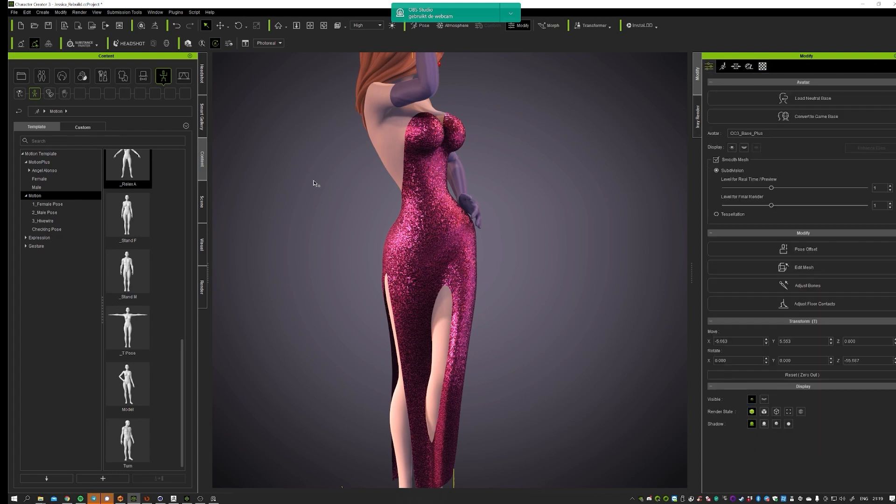
click(204, 204)
click(49, 97)
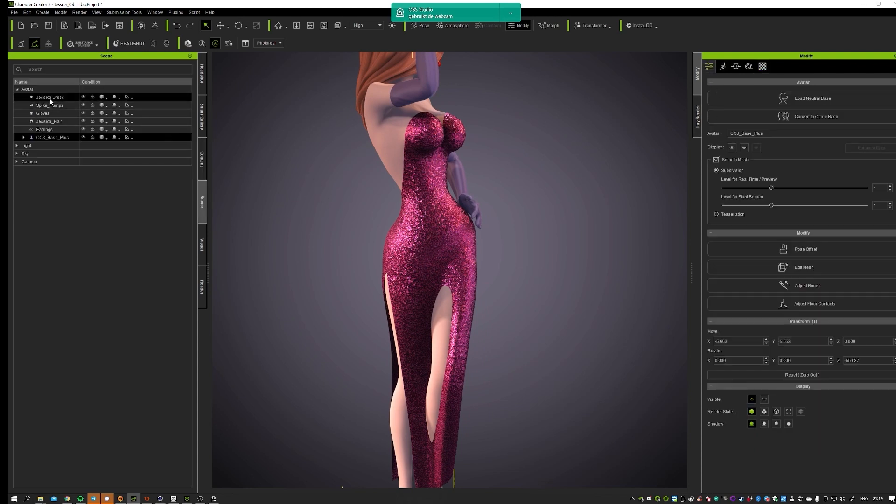
Inspect the dress's PhysX weight map, close it and orbit to the character's back
right_drag(536, 226, 364, 255)
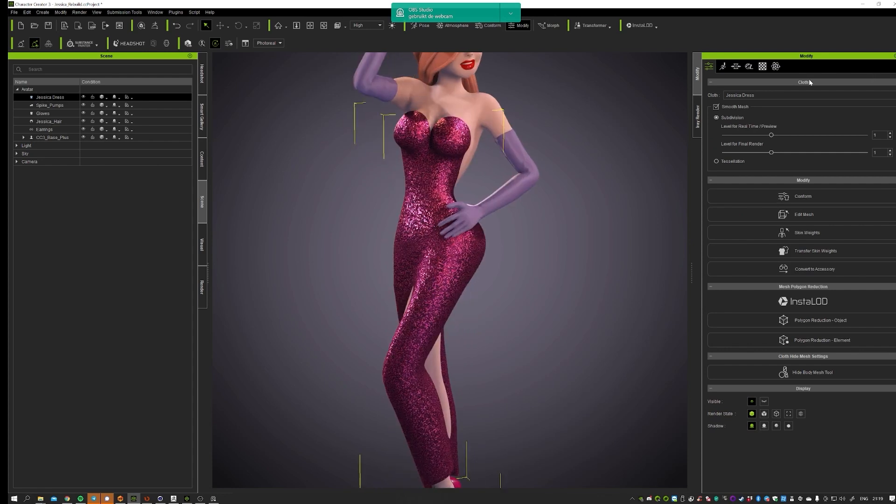
click(776, 66)
click(753, 103)
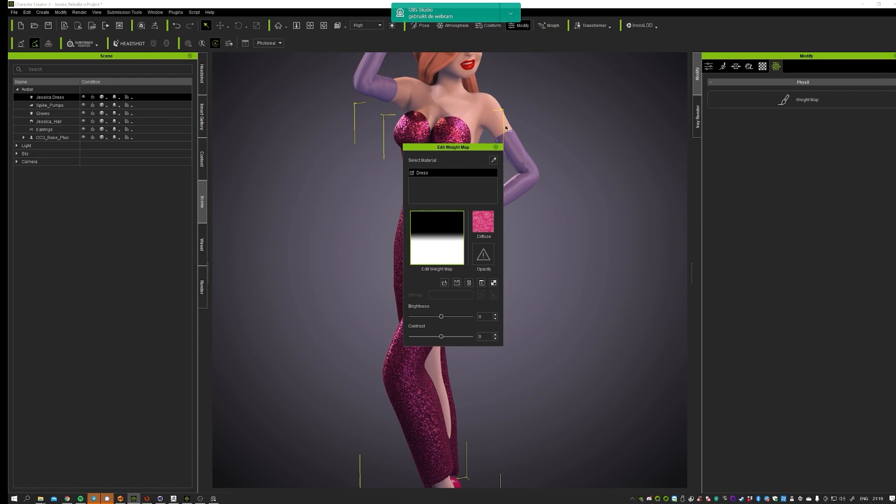
click(496, 148)
mouse_move(555, 345)
right_down()
mouse_move(302, 337)
mouse_move(327, 316)
mouse_move(592, 327)
mouse_move(560, 337)
mouse_move(540, 239)
right_up()
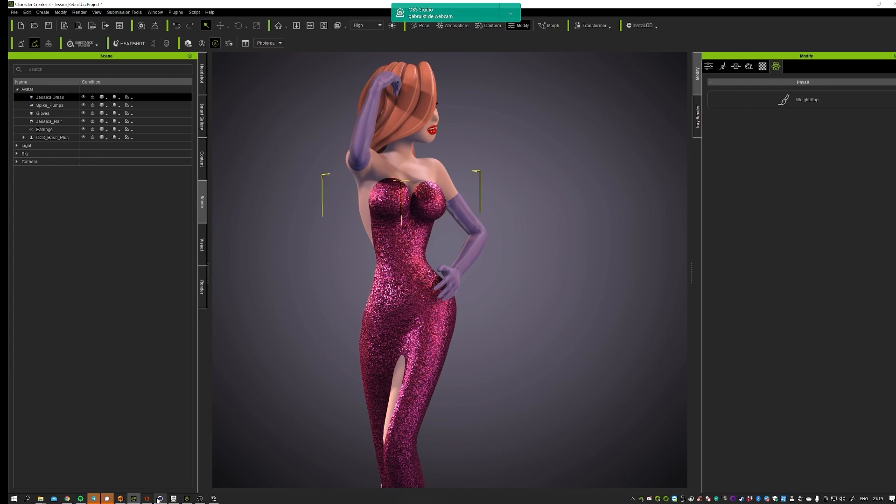
Switch to Cinema 4D and orbit the dress mesh from low, side, front and back angles
mouse_move(159, 498)
click(168, 468)
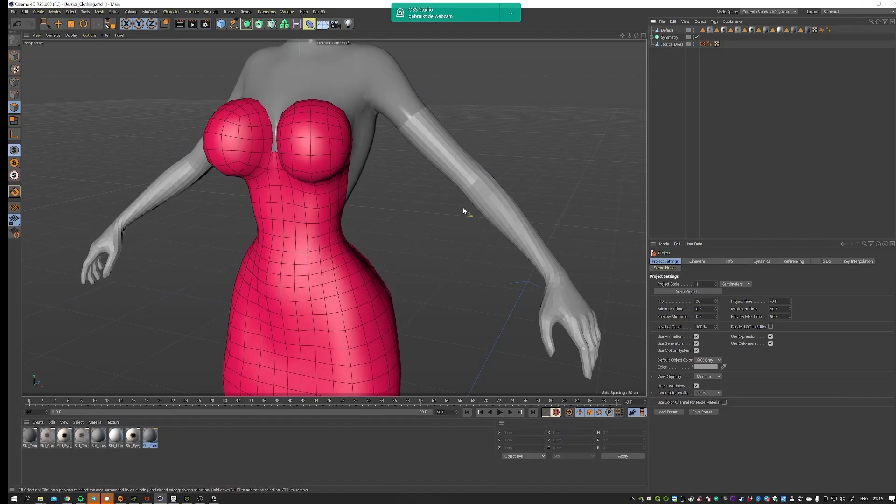
scroll(450, 244, down, 5)
mouse_move(333, 249)
alt+mouse_down()
mouse_move(416, 170)
mouse_move(465, 253)
mouse_move(419, 211)
alt+mouse_up()
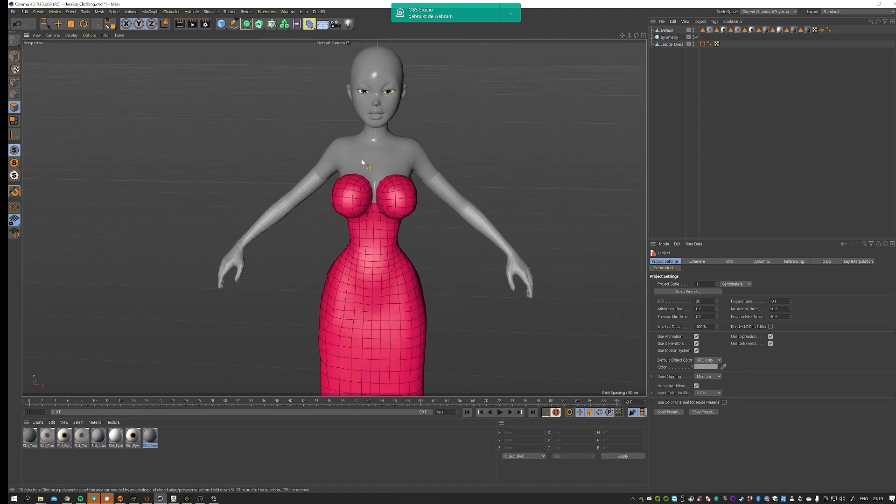
mouse_move(384, 239)
alt+mouse_down()
mouse_move(398, 197)
mouse_move(200, 255)
mouse_move(332, 247)
mouse_move(389, 258)
mouse_move(403, 172)
mouse_move(326, 178)
alt+mouse_up()
alt+drag(446, 282, 352, 166)
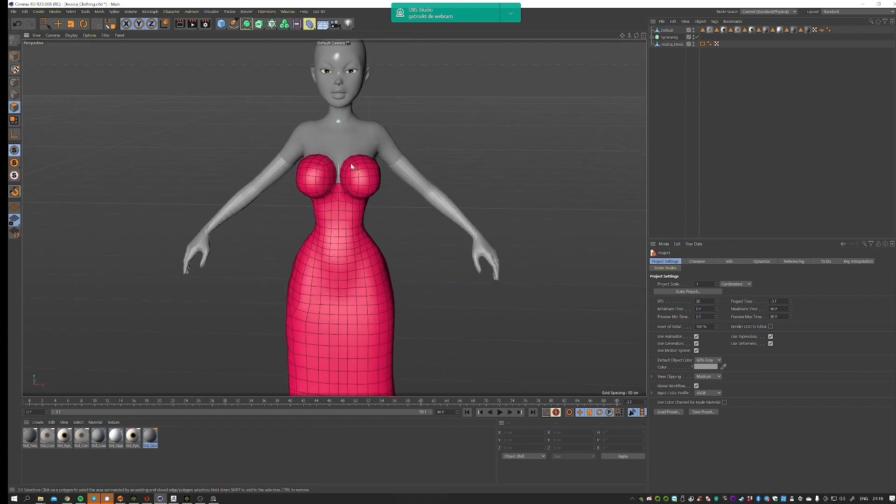
mouse_move(403, 277)
alt+mouse_down()
mouse_move(382, 294)
mouse_move(376, 225)
alt+mouse_up()
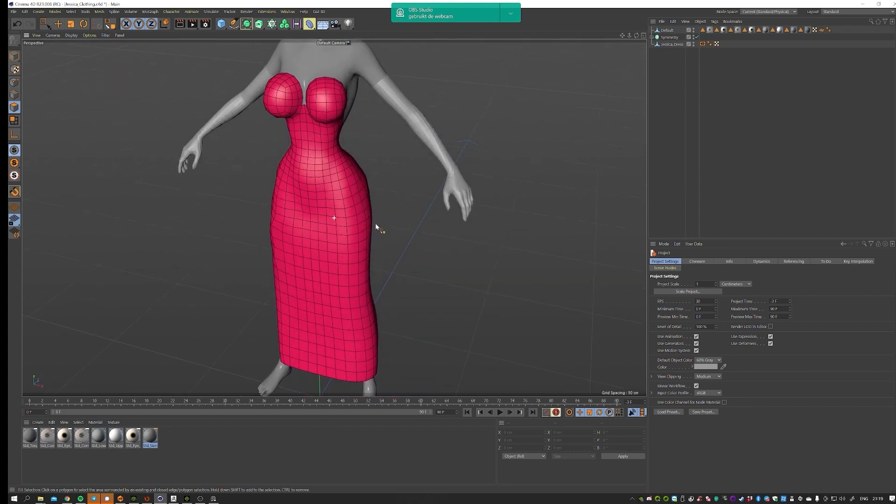
scroll(422, 306, down, 5)
scroll(290, 311, up, 5)
mouse_move(291, 308)
alt+mouse_down()
mouse_move(504, 292)
mouse_move(74, 297)
mouse_move(320, 301)
alt+mouse_up()
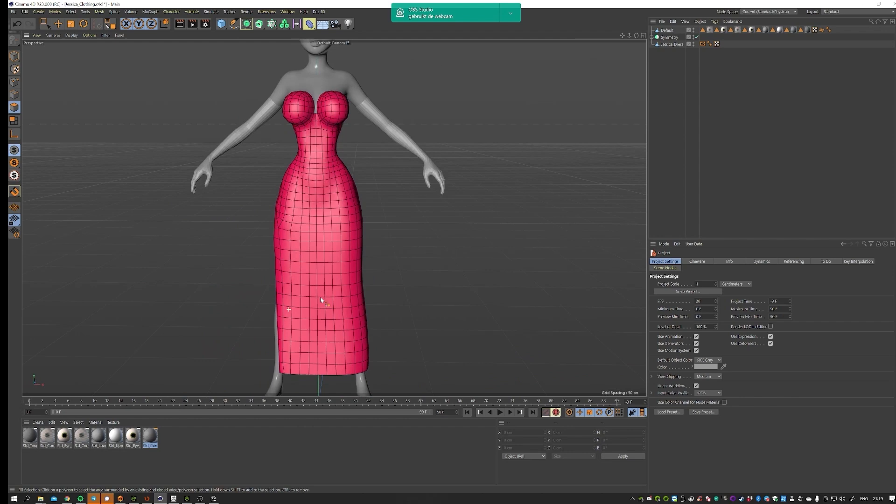
scroll(385, 294, up, 3)
scroll(328, 242, up, 1)
scroll(381, 240, up, 1)
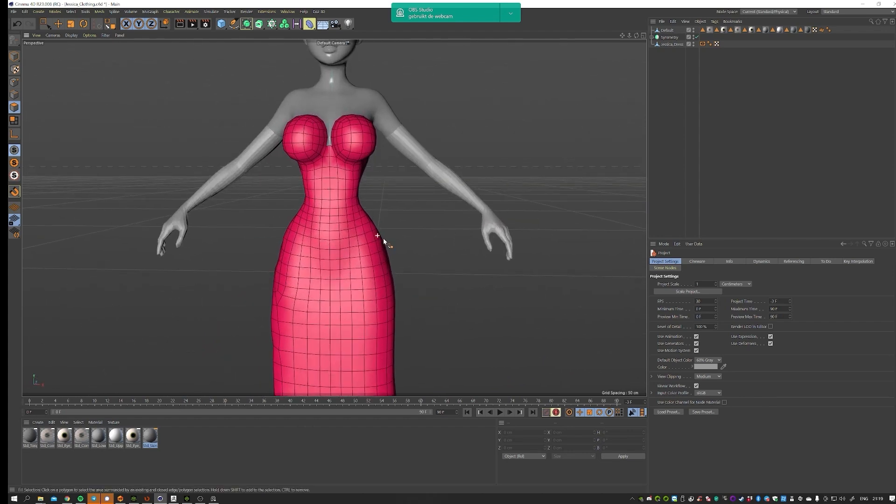
scroll(408, 257, up, 1)
mouse_move(409, 256)
alt+mouse_down()
mouse_move(210, 250)
mouse_move(133, 267)
mouse_move(280, 257)
mouse_move(392, 224)
alt+mouse_up()
scroll(508, 190, up, 2)
scroll(507, 191, down, 3)
alt+drag(467, 186, 506, 190)
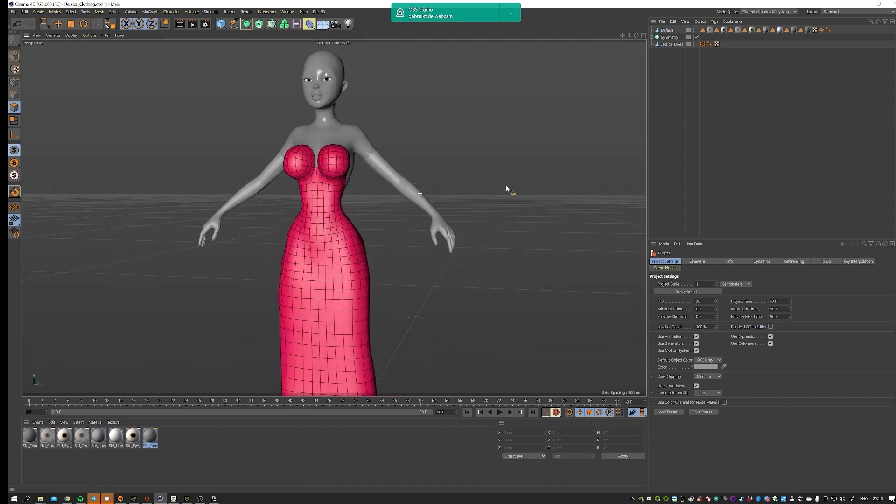
scroll(506, 188, up, 2)
Select Jessica_Dress's UVW tag and switch to the BP - UV Edit layout showing its UV islands
click(724, 43)
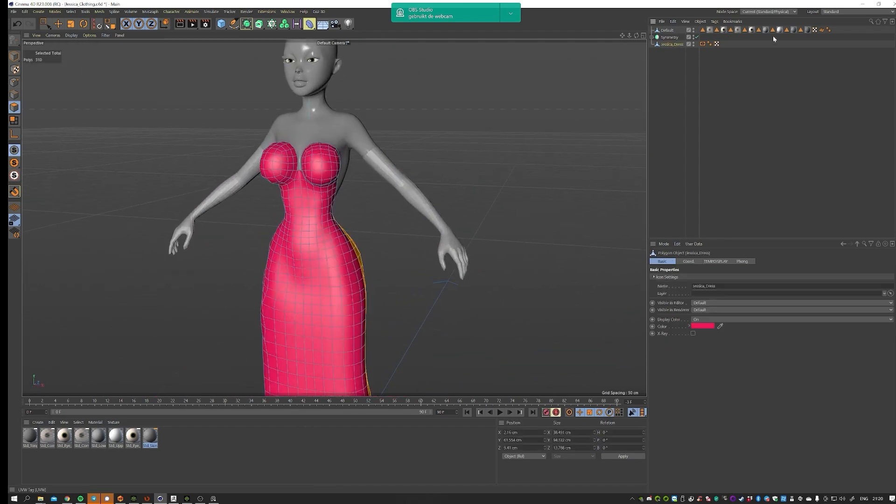
click(716, 43)
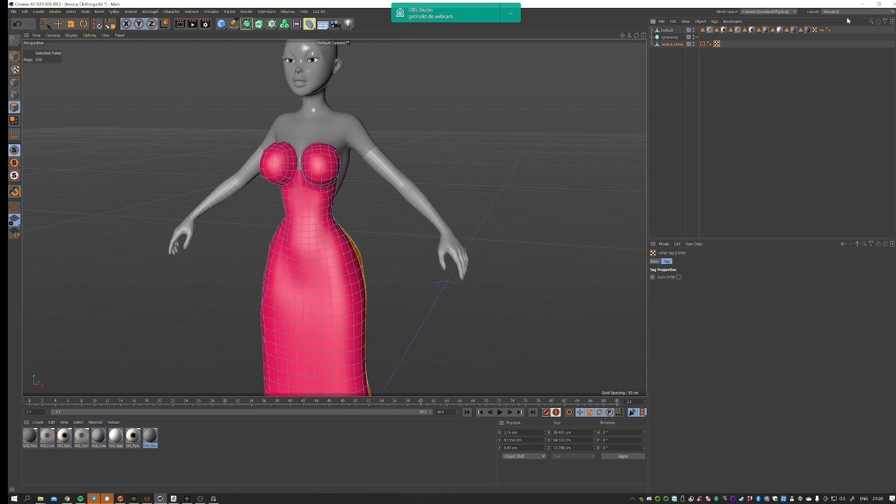
click(843, 12)
click(836, 34)
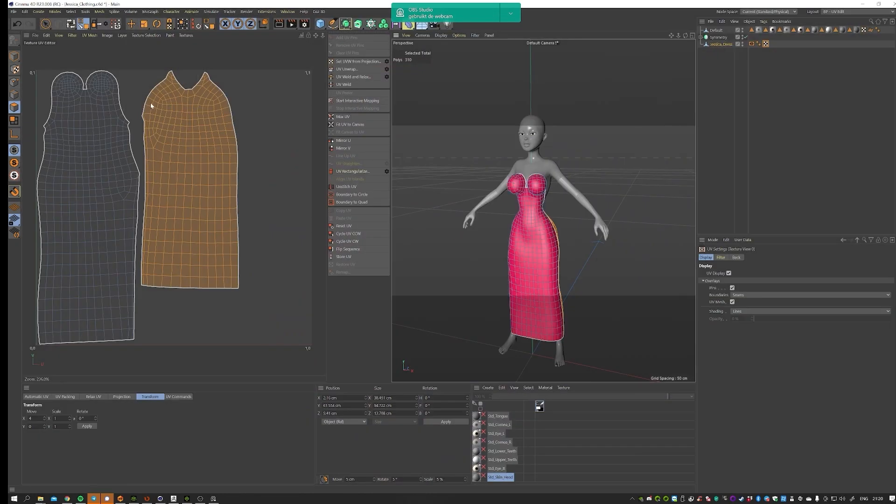
scroll(567, 276, down, 5)
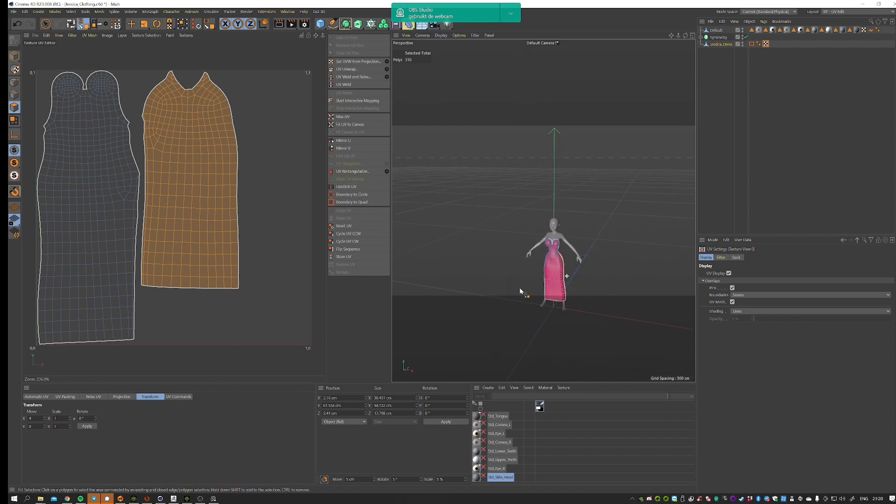
scroll(520, 288, up, 5)
mouse_move(520, 287)
alt+mouse_down()
mouse_move(566, 264)
mouse_move(462, 262)
mouse_move(607, 265)
alt+mouse_up()
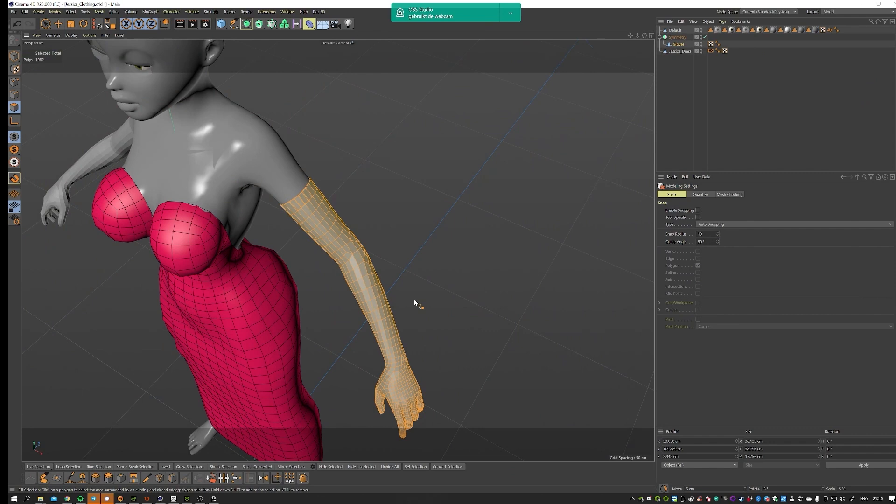
Enable wireframe over the shaded mesh and inspect the gloved arm and head up close
mouse_move(413, 299)
alt+mouse_down()
mouse_move(191, 244)
mouse_move(206, 231)
mouse_move(380, 262)
mouse_move(274, 162)
alt+mouse_up()
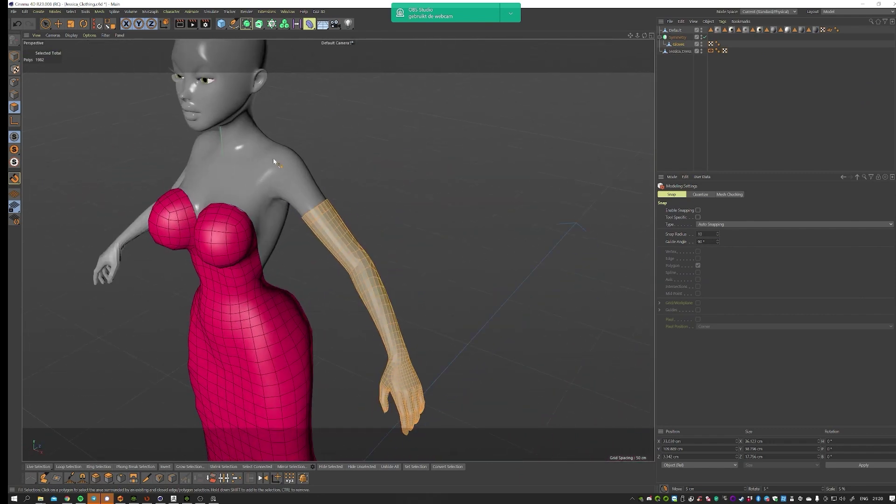
right_click(411, 219)
click(430, 257)
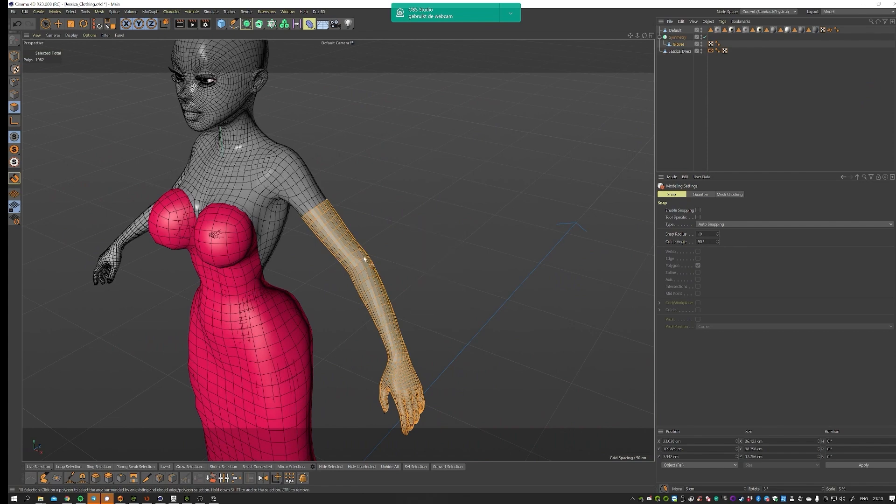
scroll(267, 262, down, 5)
scroll(354, 266, up, 5)
mouse_move(353, 266)
alt+mouse_down()
mouse_move(199, 267)
mouse_move(354, 330)
alt+mouse_up()
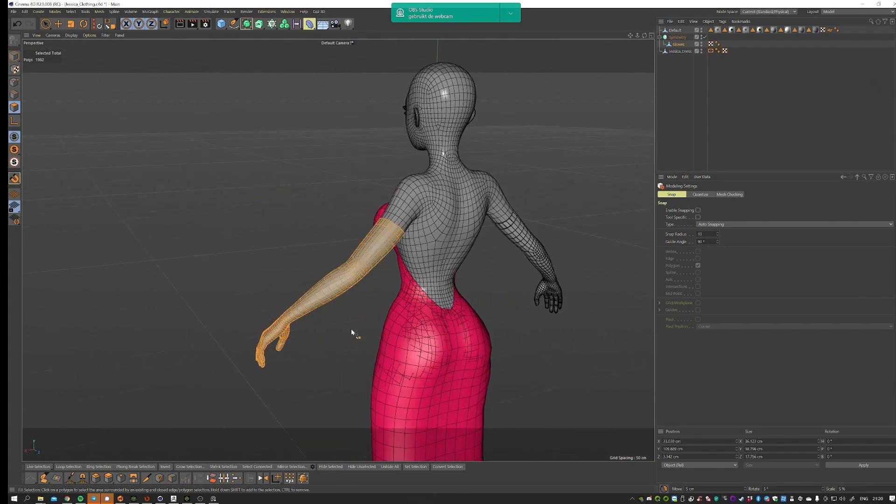
mouse_move(354, 330)
alt+right_down()
mouse_move(370, 252)
mouse_move(371, 304)
alt+right_up()
mouse_move(370, 302)
alt+mouse_down()
mouse_move(425, 300)
mouse_move(510, 268)
alt+mouse_up()
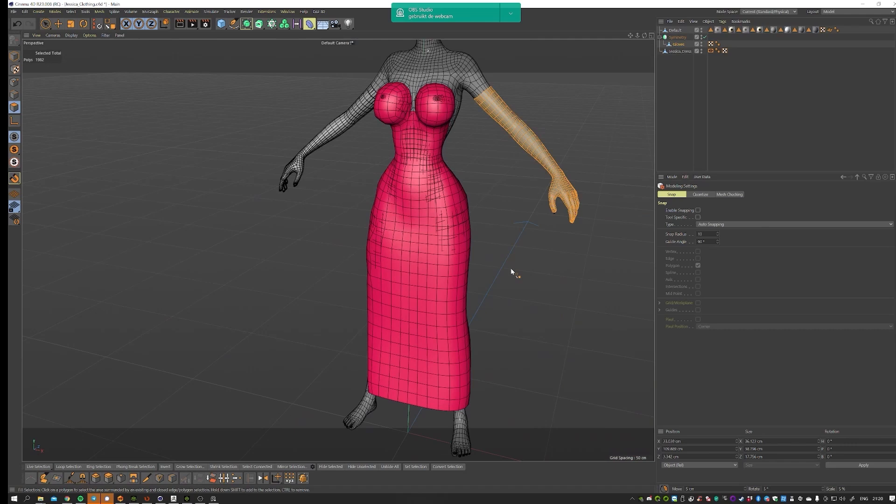
mouse_move(498, 184)
alt+mouse_down()
mouse_move(521, 181)
mouse_move(539, 234)
alt+mouse_up()
mouse_move(540, 234)
alt+right_down()
mouse_move(350, 316)
mouse_move(383, 308)
alt+right_up()
Orbit around the dress and gloves from several angles, deselect the gloves and reset to the front view
mouse_move(475, 275)
alt+right_down()
mouse_move(474, 319)
mouse_move(459, 280)
mouse_move(383, 279)
mouse_move(392, 254)
mouse_move(412, 263)
mouse_move(528, 239)
alt+right_up()
alt+drag(528, 239, 495, 231)
alt+right_drag(494, 230, 543, 224)
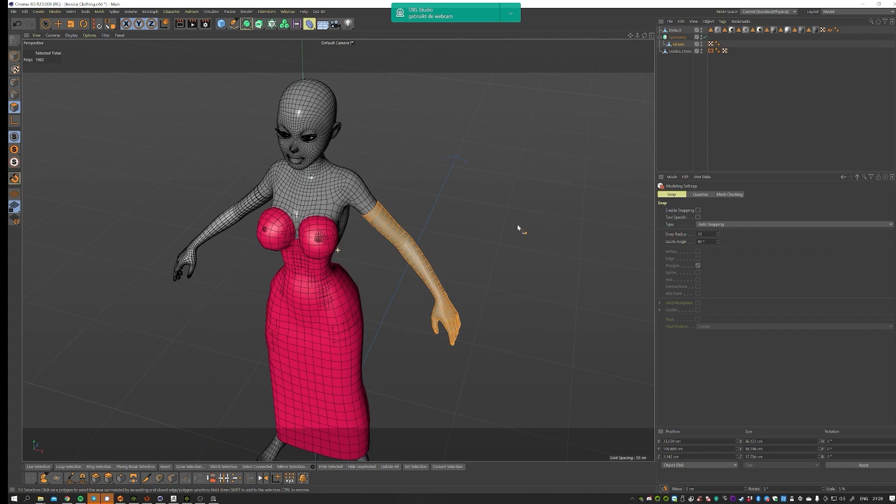
mouse_move(519, 228)
alt+mouse_down()
mouse_move(492, 216)
mouse_move(501, 223)
alt+mouse_up()
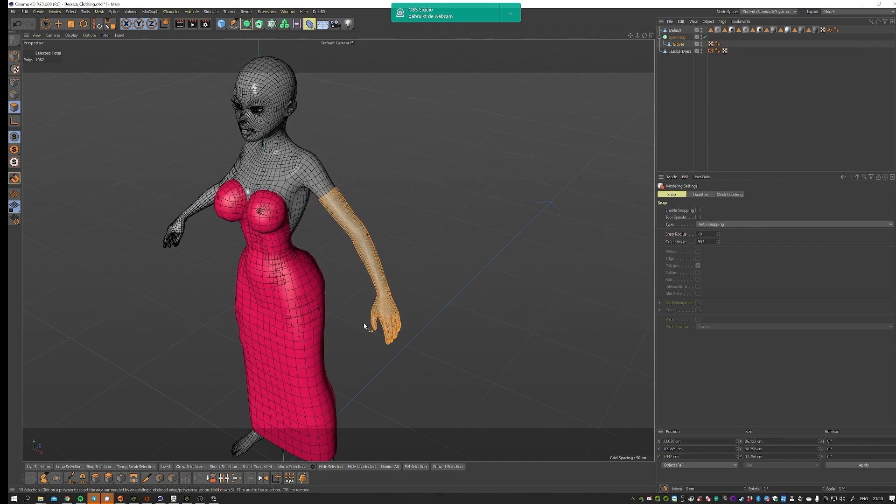
mouse_move(364, 323)
alt+mouse_down()
mouse_move(350, 261)
mouse_move(365, 256)
mouse_move(394, 303)
alt+mouse_up()
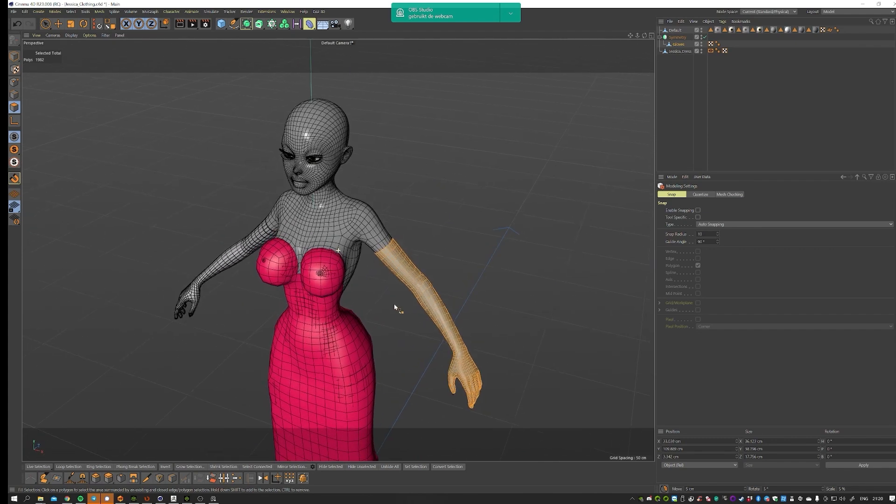
mouse_move(558, 277)
alt+mouse_down()
mouse_move(497, 262)
mouse_move(517, 264)
alt+mouse_up()
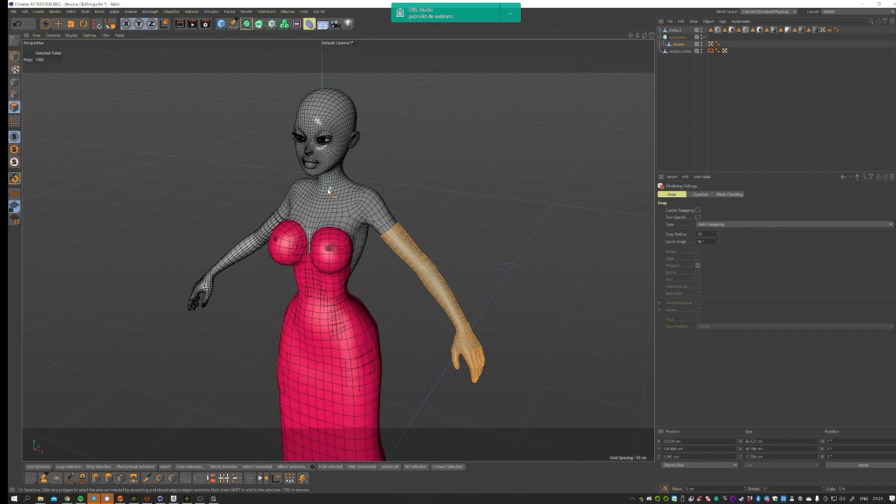
mouse_move(248, 189)
alt+mouse_down()
mouse_move(256, 184)
mouse_move(229, 199)
alt+mouse_up()
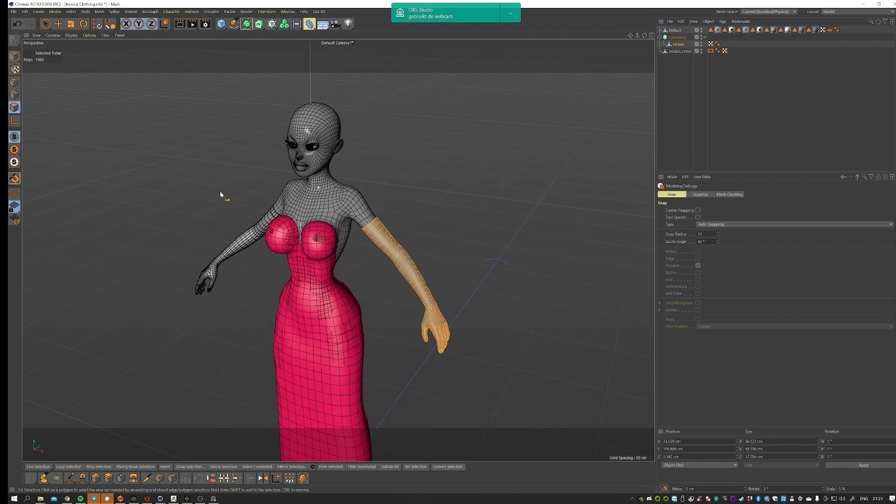
mouse_move(370, 299)
alt+mouse_down()
mouse_move(350, 296)
mouse_move(395, 287)
mouse_move(374, 294)
alt+mouse_up()
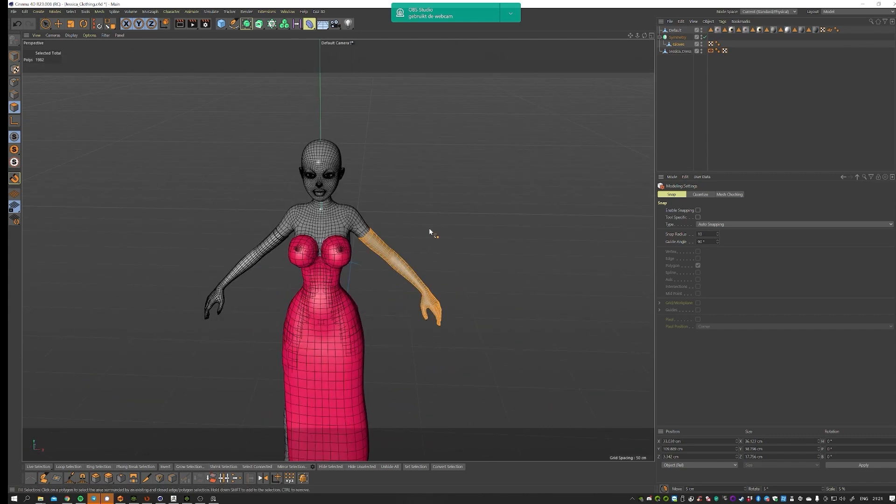
click(728, 84)
mouse_move(490, 280)
alt+mouse_down()
mouse_move(469, 298)
mouse_move(502, 292)
alt+mouse_up()
key(ctrl+shift+z)
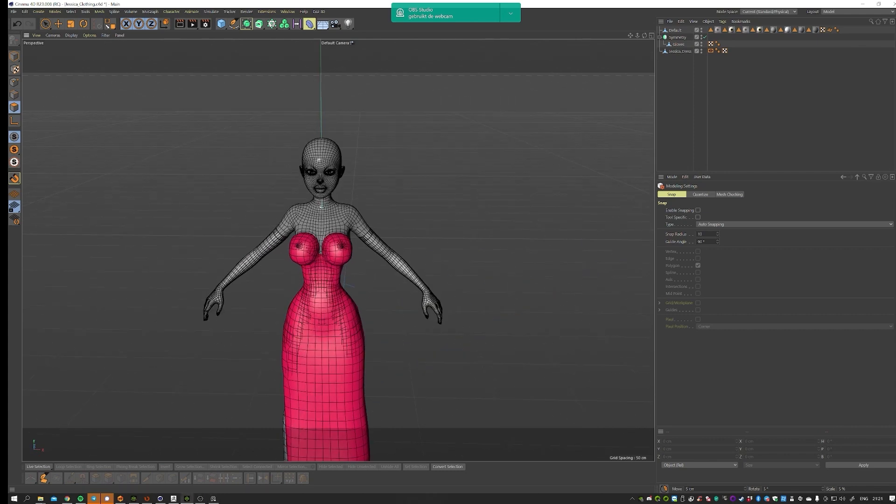
mouse_move(188, 498)
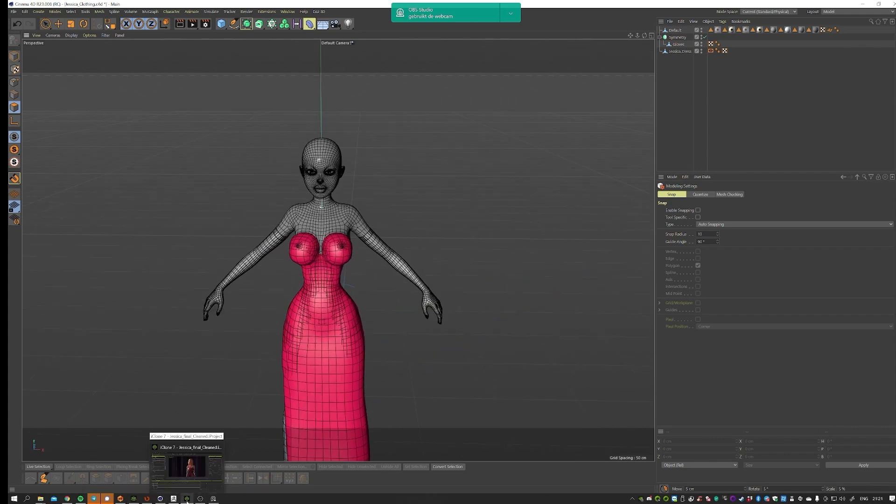
Switch to Character Creator 3 and frame the character's legs and pink heels
click(148, 499)
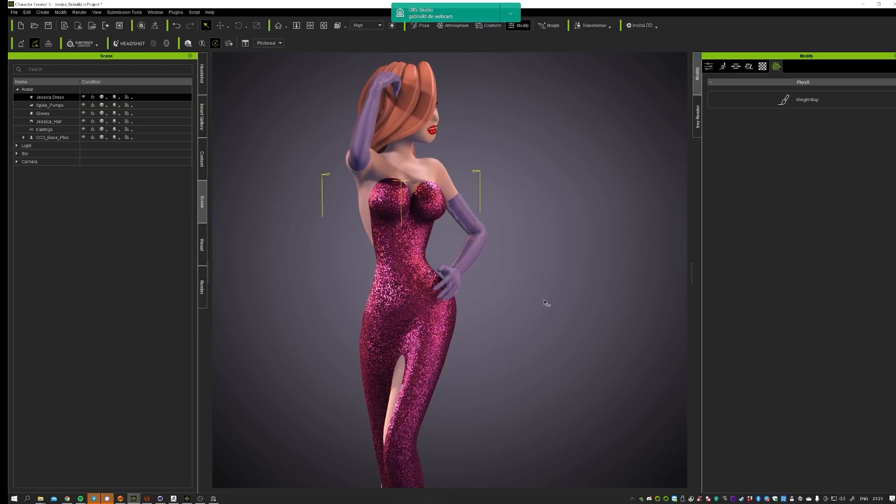
mouse_move(323, 336)
middle_down()
mouse_move(480, 350)
mouse_move(490, 187)
mouse_move(530, 370)
mouse_move(413, 410)
middle_up()
mouse_move(367, 389)
right_down()
mouse_move(614, 379)
mouse_move(768, 352)
mouse_move(547, 369)
mouse_move(37, 338)
right_up()
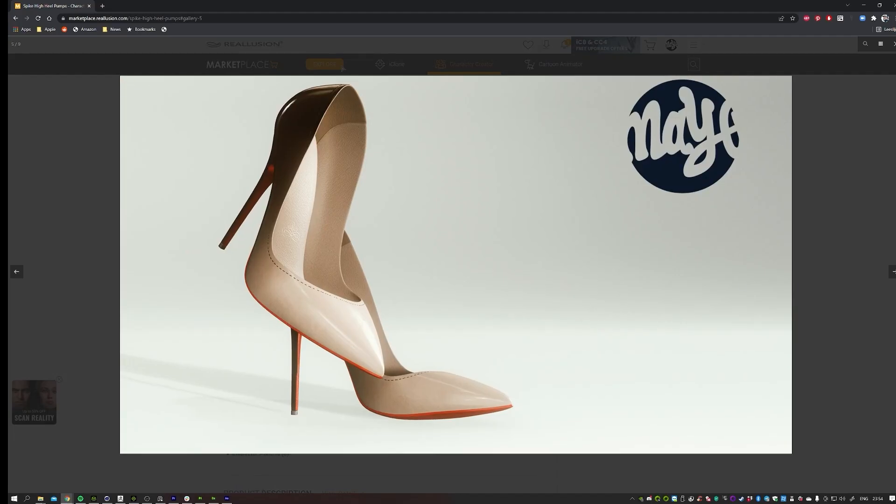
Advance the Spike High Heel Pumps gallery to image 9/9 and close the lightbox
click(894, 274)
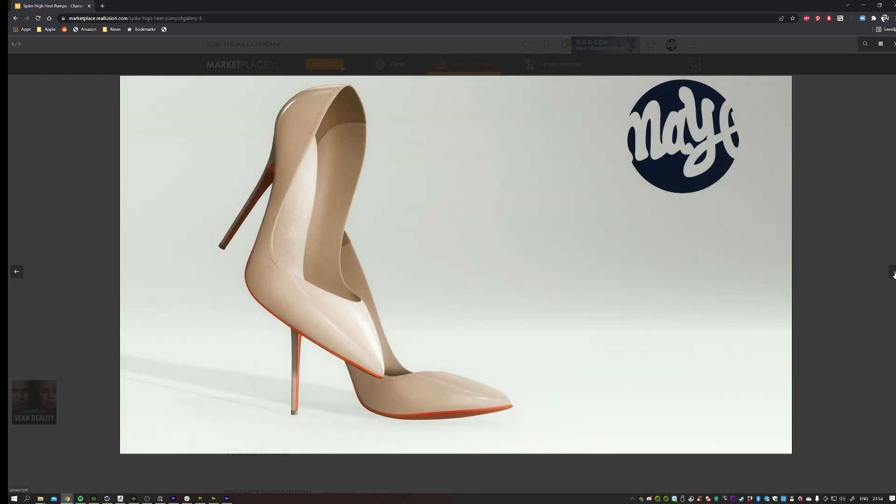
click(894, 274)
click(894, 274)
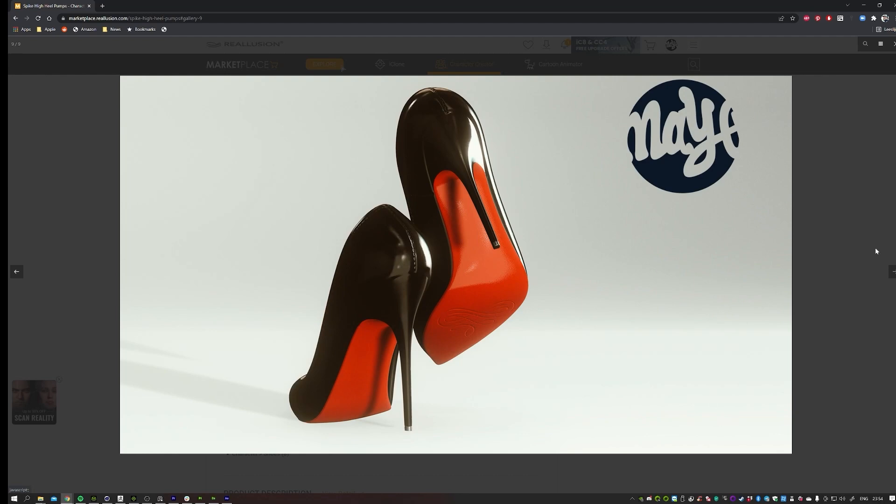
click(842, 216)
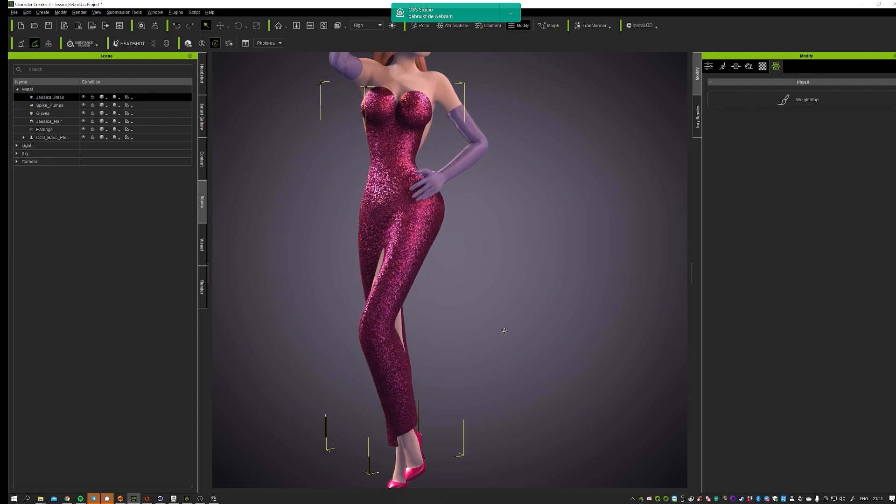
Frame the head and torso and bring up the character's Material List
right_drag(504, 329, 558, 219)
middle_drag(557, 220, 566, 380)
scroll(476, 250, up, 3)
right_drag(476, 250, 619, 242)
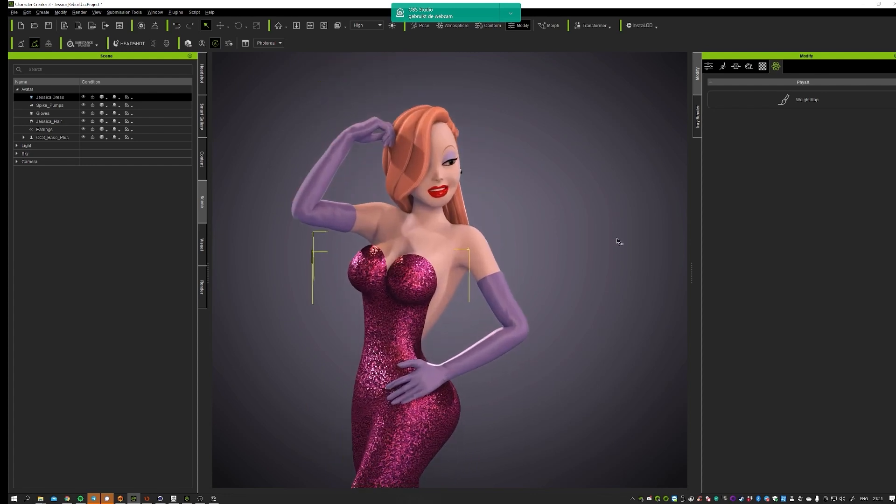
click(534, 250)
right_drag(580, 304, 530, 304)
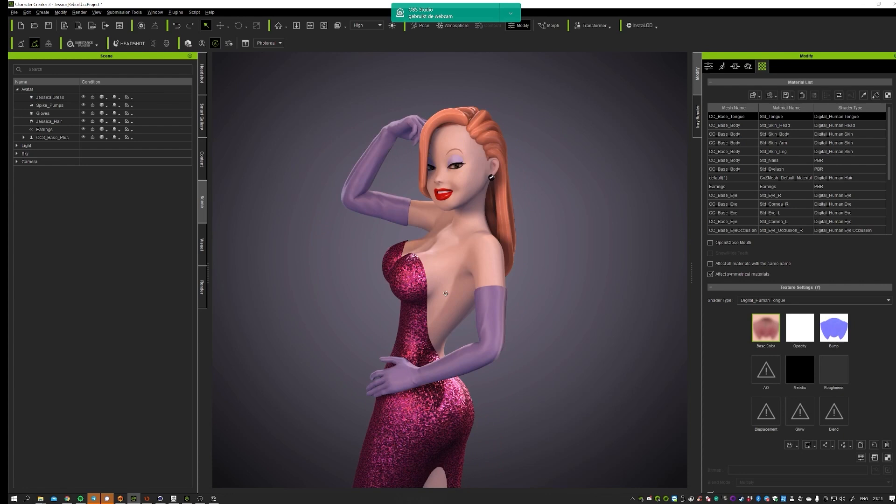
right_drag(527, 430, 566, 384)
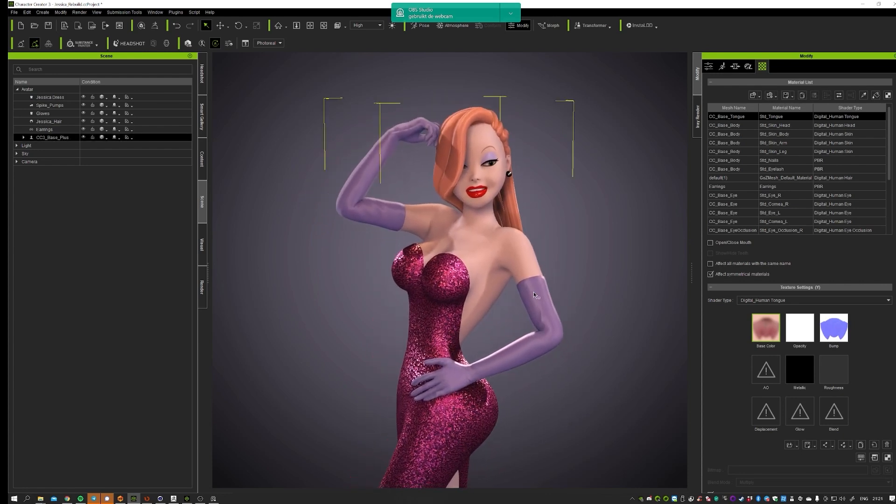
right_drag(606, 245, 644, 245)
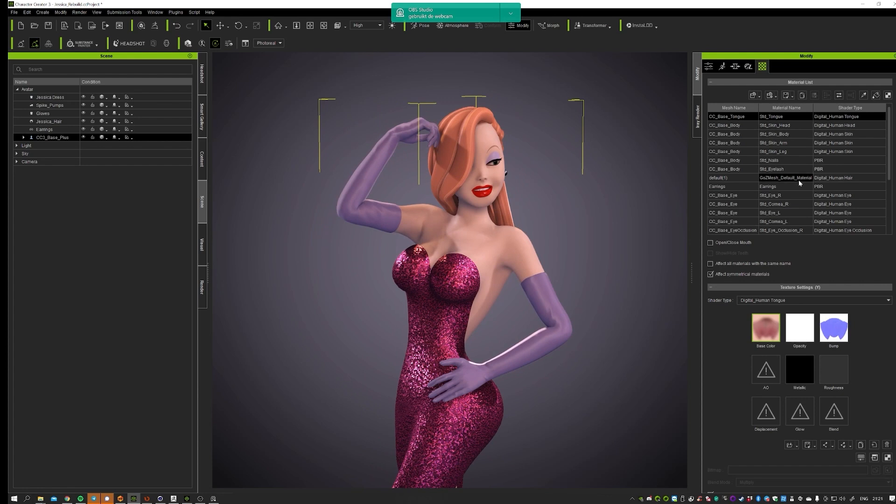
scroll(757, 175, down, 5)
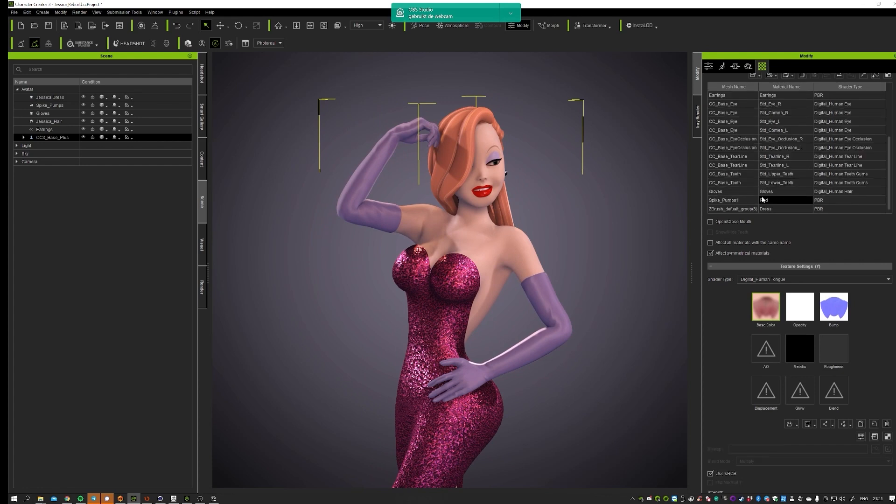
Select the Gloves material to show its Digital_Human Hair shader settings
click(775, 194)
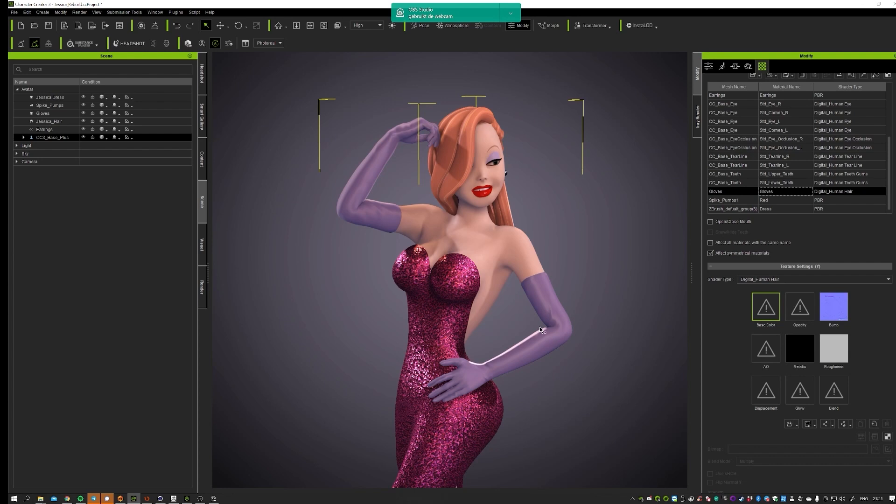
right_drag(505, 288, 458, 128)
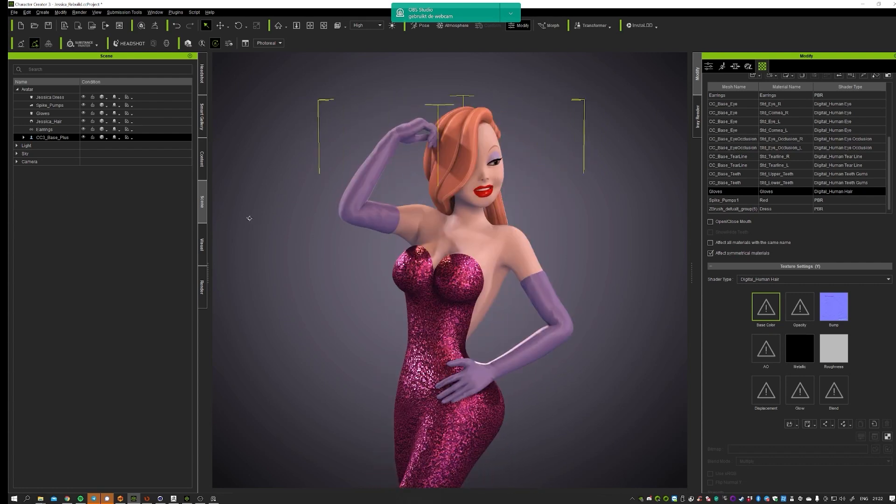
right_drag(248, 218, 173, 220)
scroll(797, 281, down, 5)
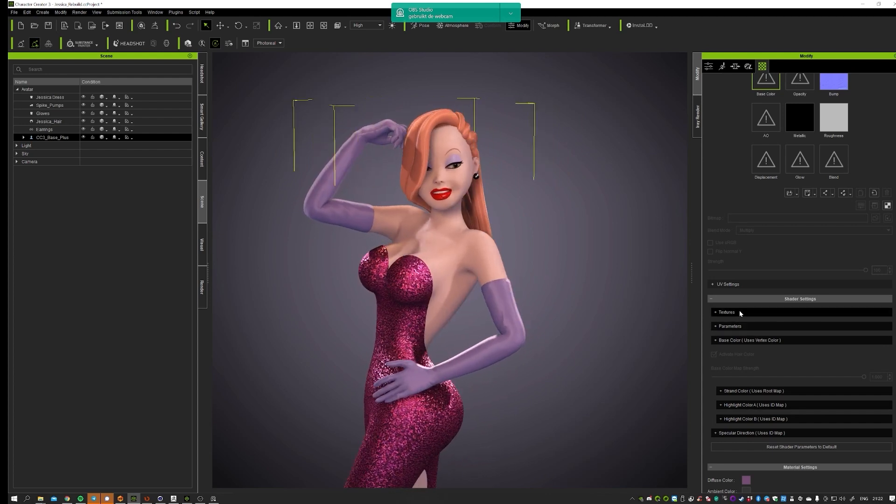
Set the gloves' Diffuse Strength to 0.613 and Hair Roughness Map Strength to 0.430, then inspect from the side
click(731, 326)
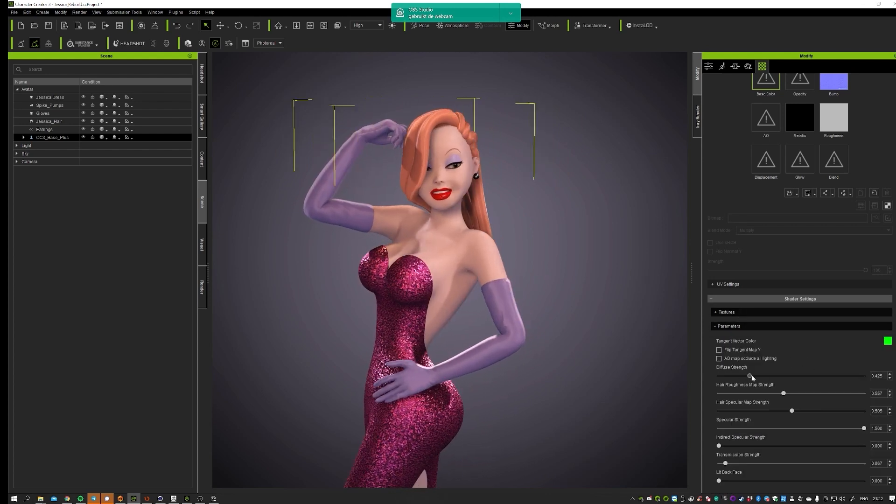
drag(750, 377, 750, 376)
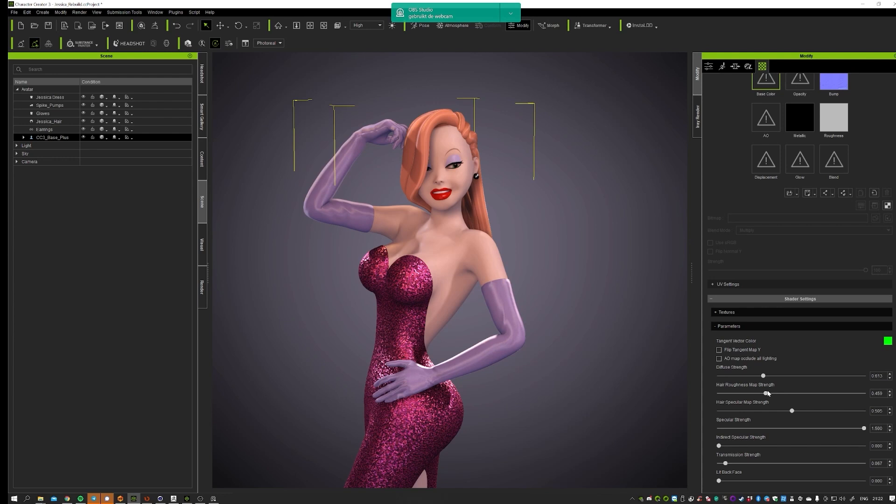
right_drag(462, 211, 413, 203)
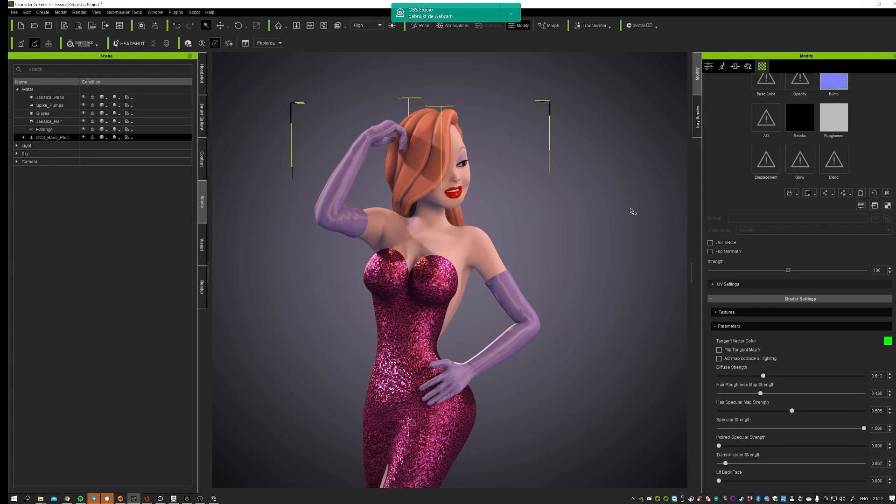
right_drag(567, 340, 610, 341)
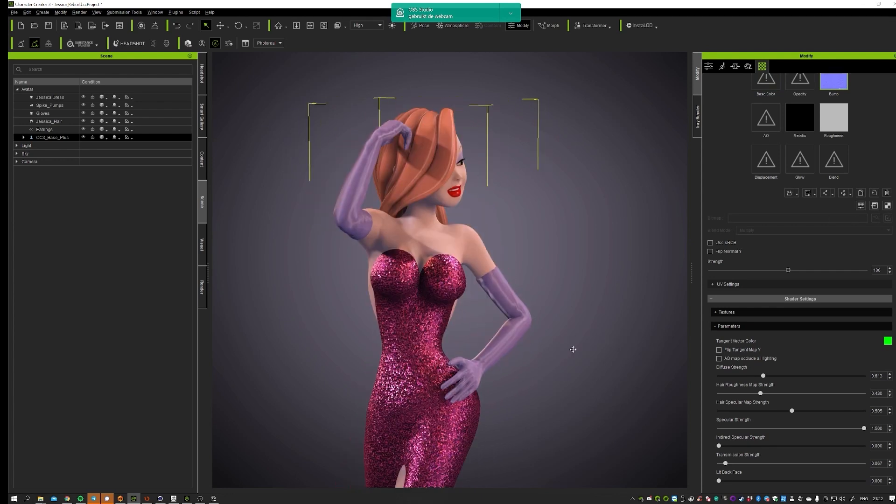
middle_drag(573, 349, 564, 200)
mouse_move(566, 231)
right_down()
mouse_move(544, 355)
mouse_move(238, 338)
mouse_move(505, 343)
right_up()
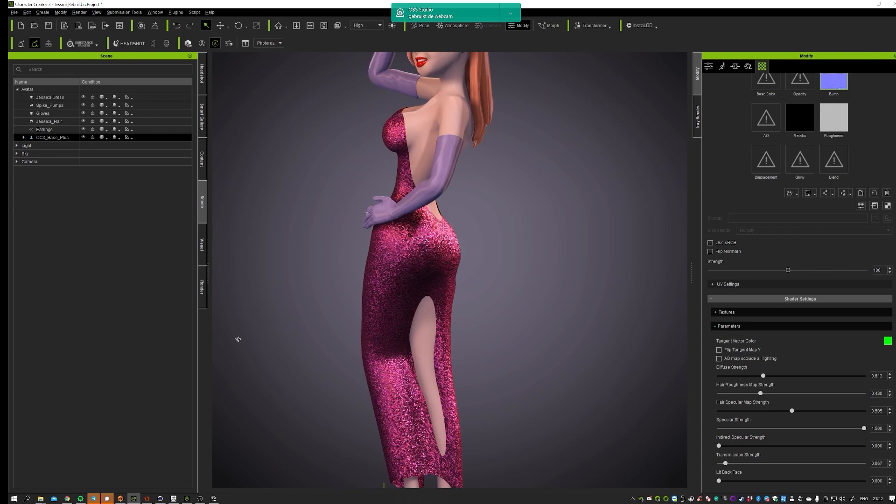
scroll(448, 183, up, 2)
scroll(436, 316, up, 1)
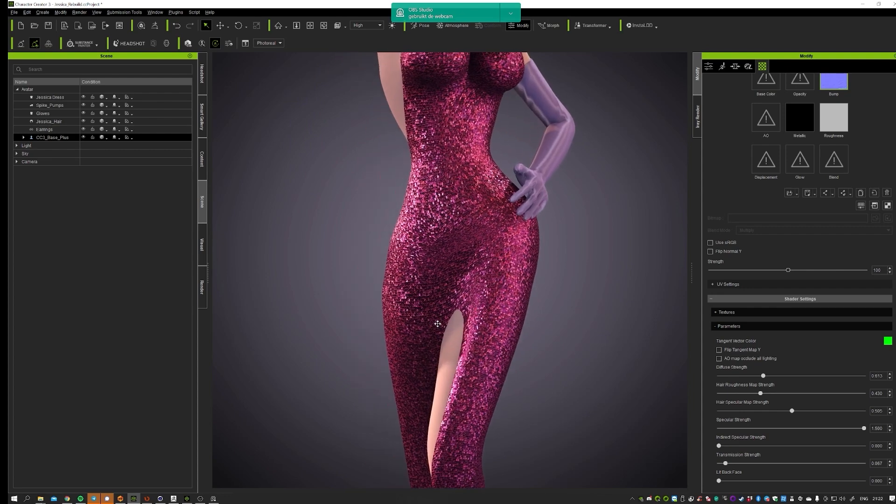
scroll(490, 315, up, 2)
scroll(581, 316, up, 4)
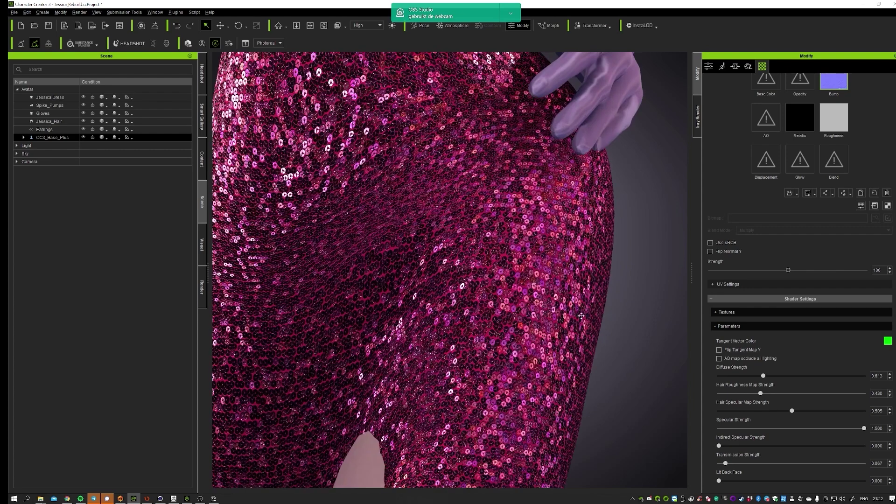
mouse_move(581, 317)
right_down()
mouse_move(582, 341)
mouse_move(535, 382)
right_up()
scroll(516, 357, down, 2)
scroll(496, 332, down, 2)
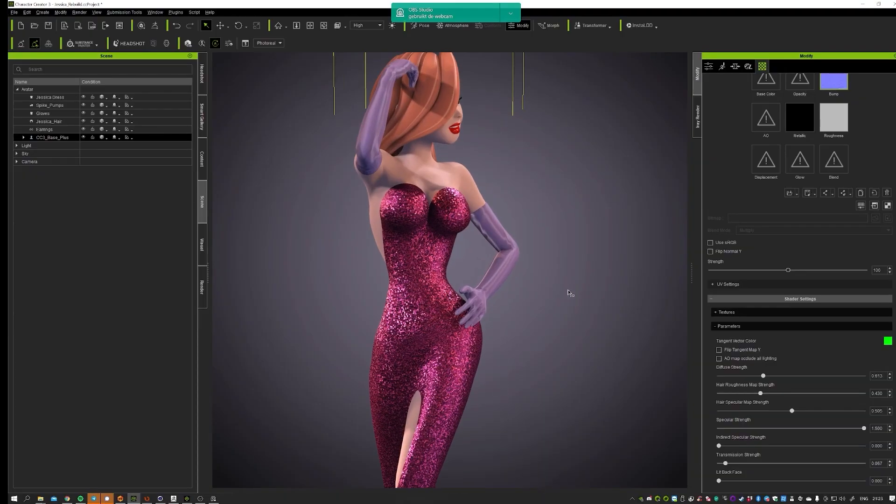
mouse_move(371, 353)
right_down()
mouse_move(226, 340)
mouse_move(429, 325)
mouse_move(402, 291)
right_up()
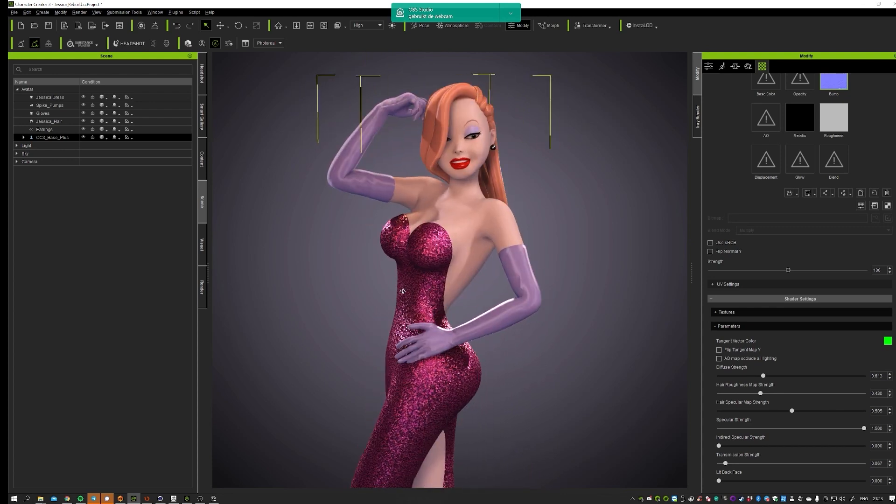
mouse_move(562, 266)
right_down()
mouse_move(310, 246)
mouse_move(569, 136)
right_up()
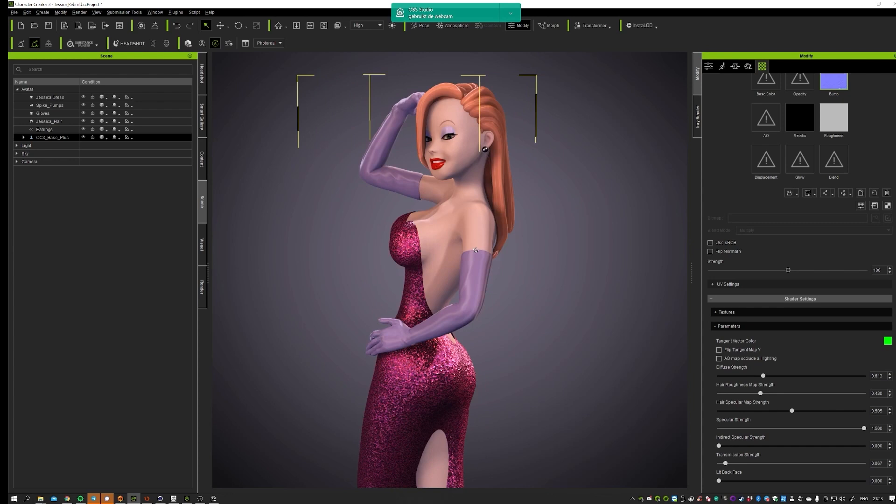
middle_drag(570, 136, 470, 232)
scroll(470, 231, up, 2)
scroll(476, 238, up, 2)
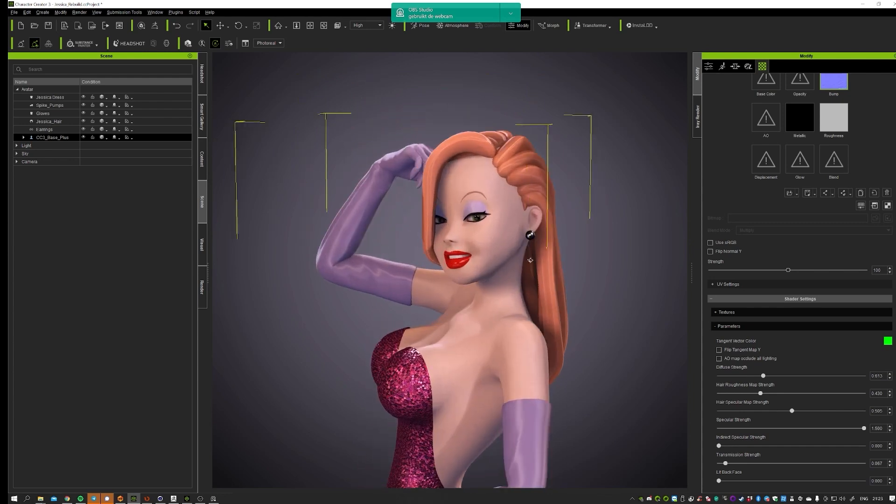
scroll(489, 252, up, 2)
scroll(530, 281, up, 3)
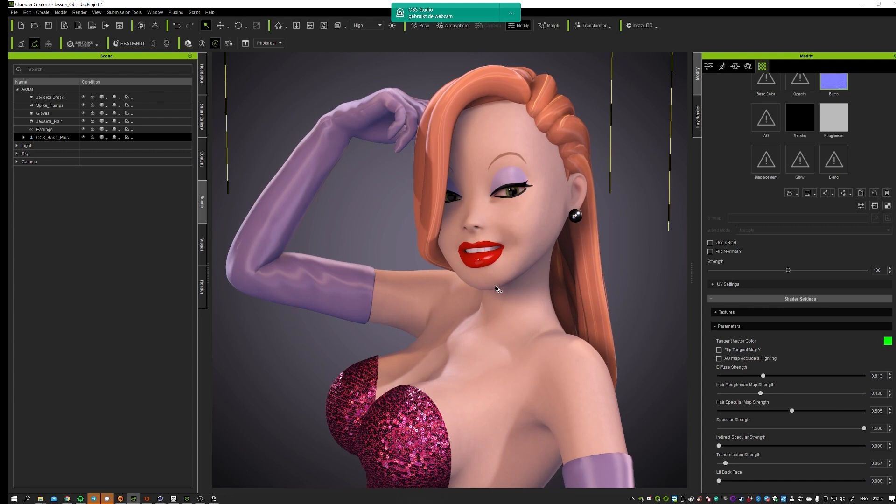
right_drag(632, 278, 596, 280)
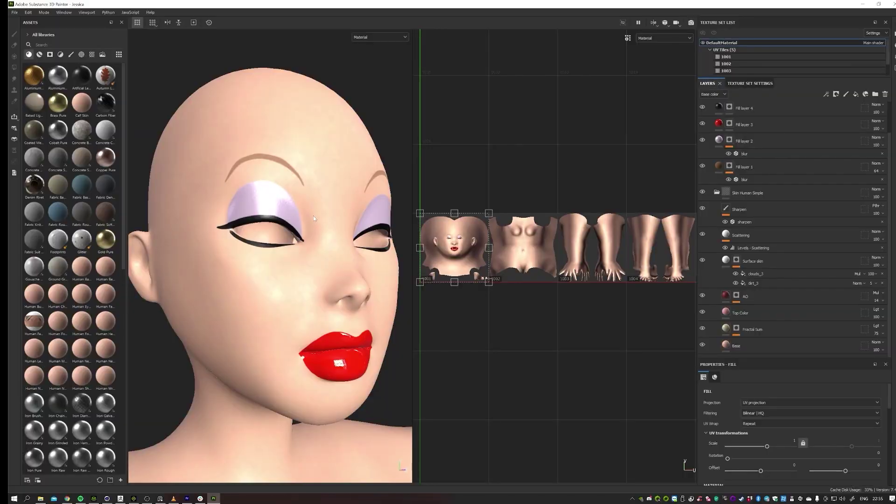
mouse_move(313, 215)
alt+mouse_down()
mouse_move(254, 235)
mouse_move(243, 266)
alt+mouse_up()
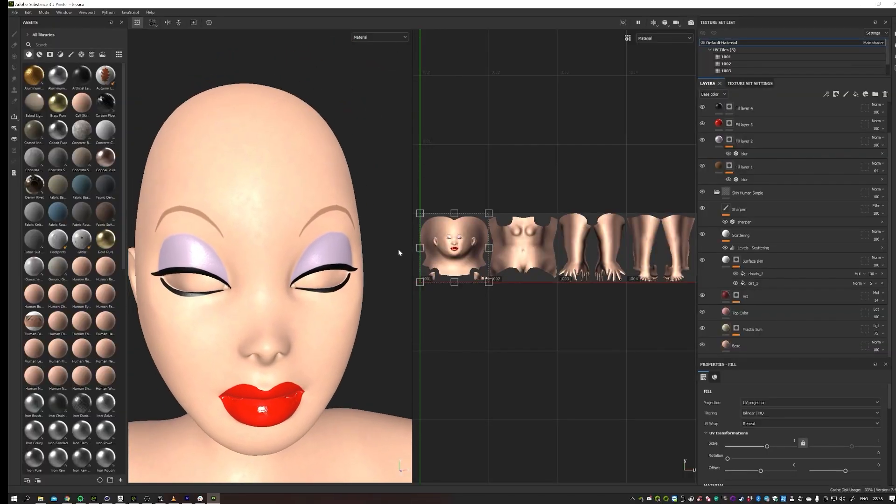
mouse_move(394, 251)
alt+mouse_down()
mouse_move(365, 219)
mouse_move(270, 296)
alt+mouse_up()
mouse_move(271, 297)
alt+middle_down()
mouse_move(218, 263)
mouse_move(300, 294)
mouse_move(201, 296)
mouse_move(326, 293)
alt+middle_up()
mouse_move(325, 293)
alt+mouse_down()
mouse_move(275, 309)
mouse_move(255, 360)
alt+mouse_up()
alt+right_drag(255, 360, 255, 325)
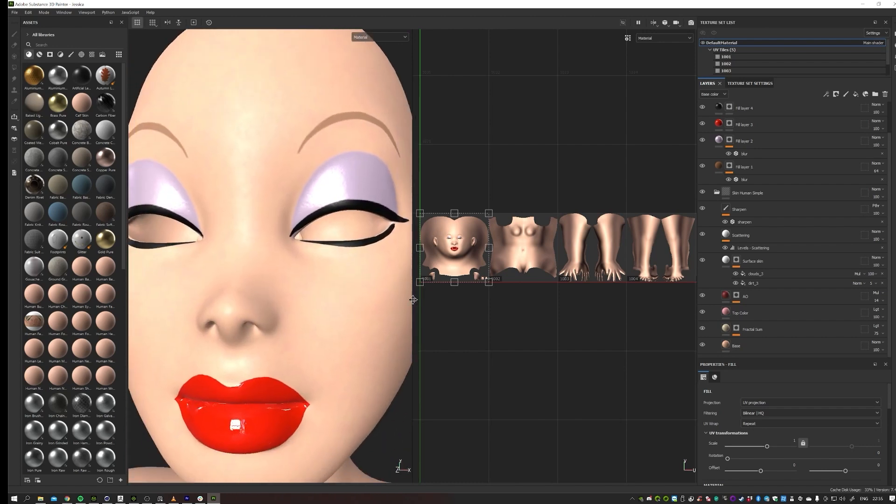
alt+right_drag(207, 109, 258, 124)
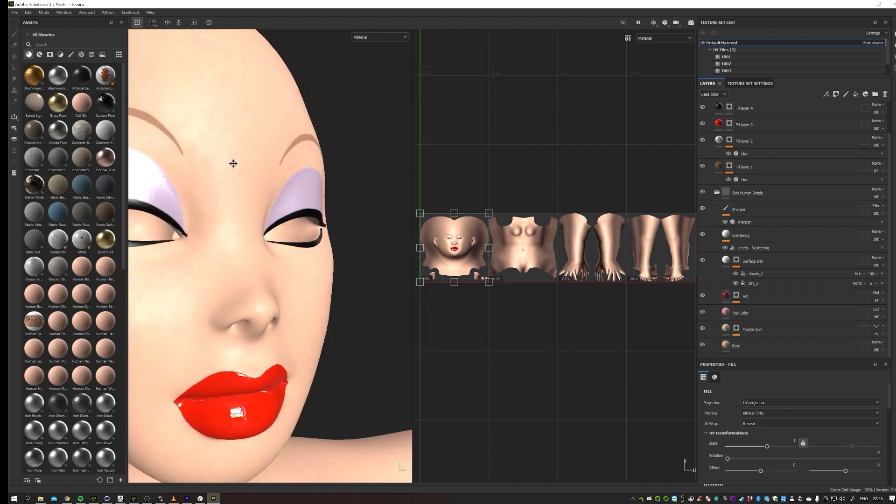
alt+drag(232, 164, 335, 170)
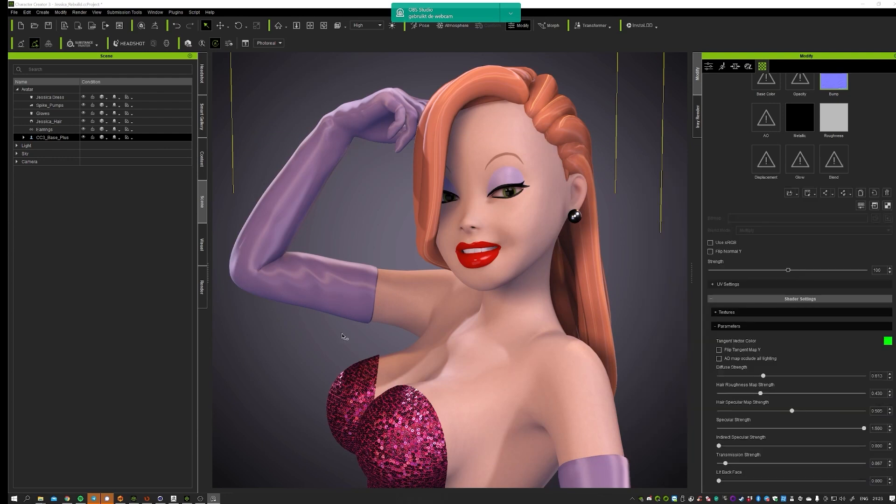
scroll(540, 304, up, 5)
scroll(540, 303, up, 3)
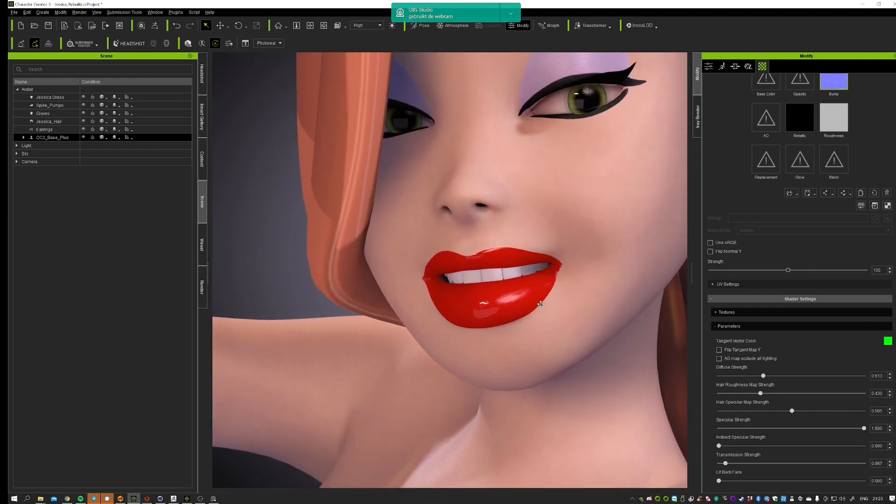
Orbit around the head, lips and dress and reframe so the character sits higher in view
middle_drag(540, 303, 543, 271)
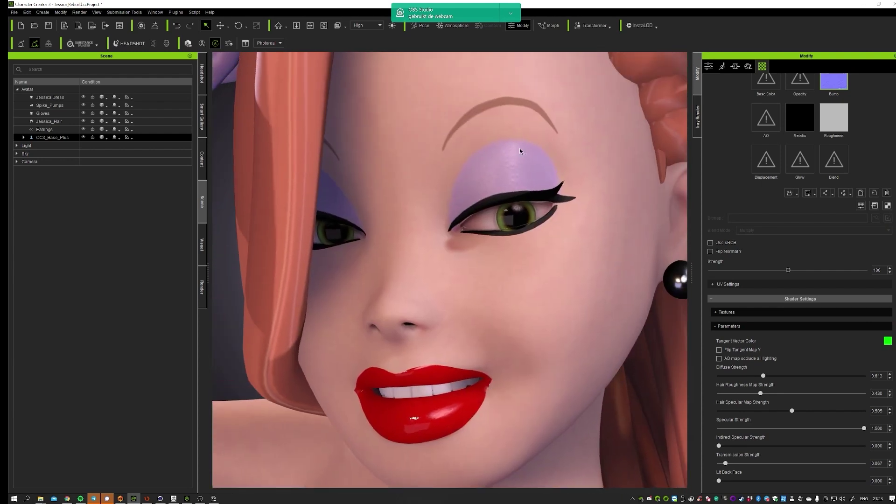
scroll(520, 150, up, 2)
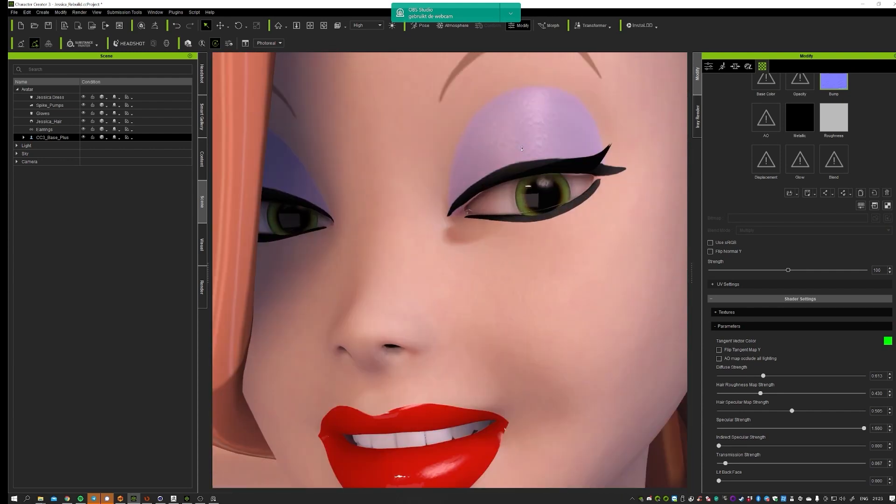
scroll(470, 309, down, 5)
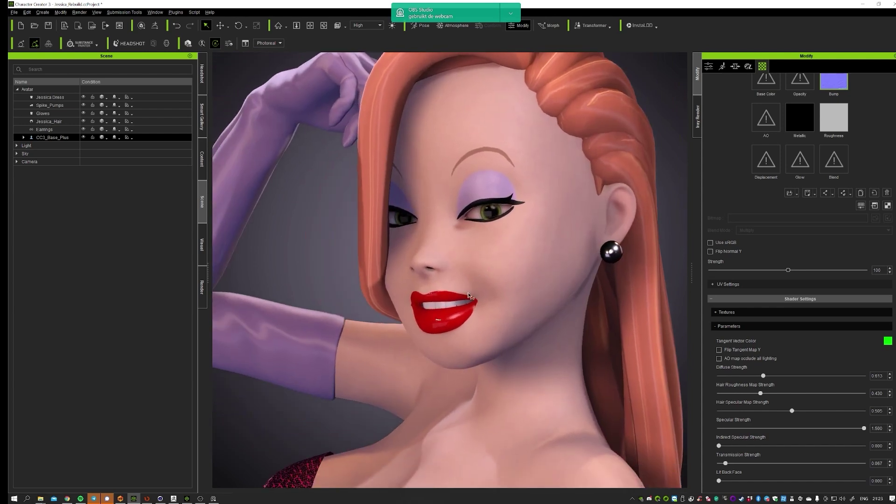
right_drag(434, 314, 549, 320)
scroll(549, 320, up, 3)
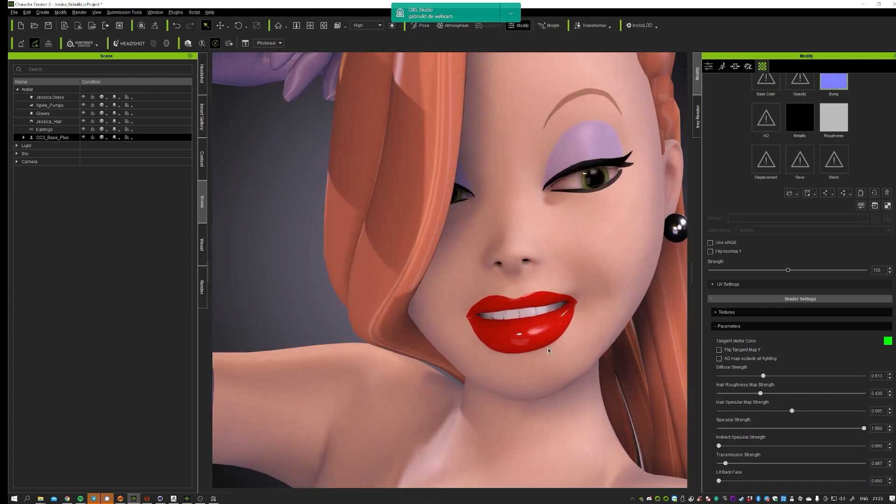
scroll(549, 350, up, 2)
scroll(555, 356, down, 1)
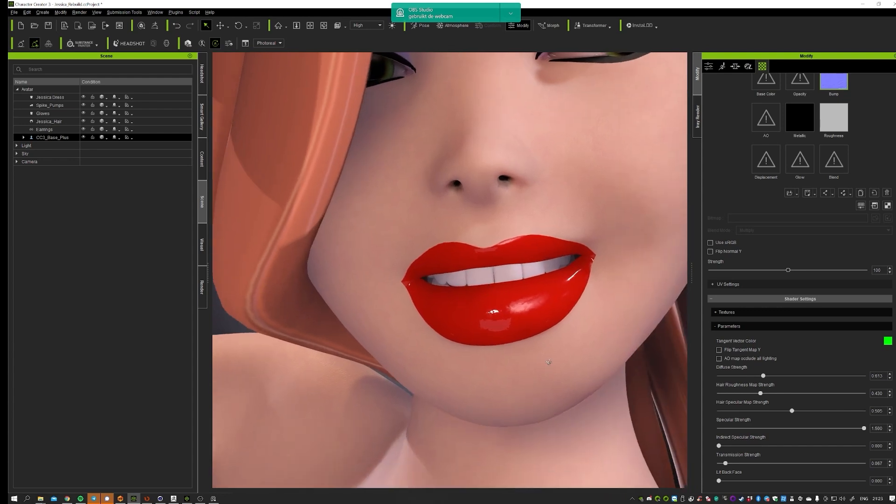
mouse_move(555, 357)
right_down()
mouse_move(384, 366)
mouse_move(504, 364)
right_up()
scroll(475, 364, down, 5)
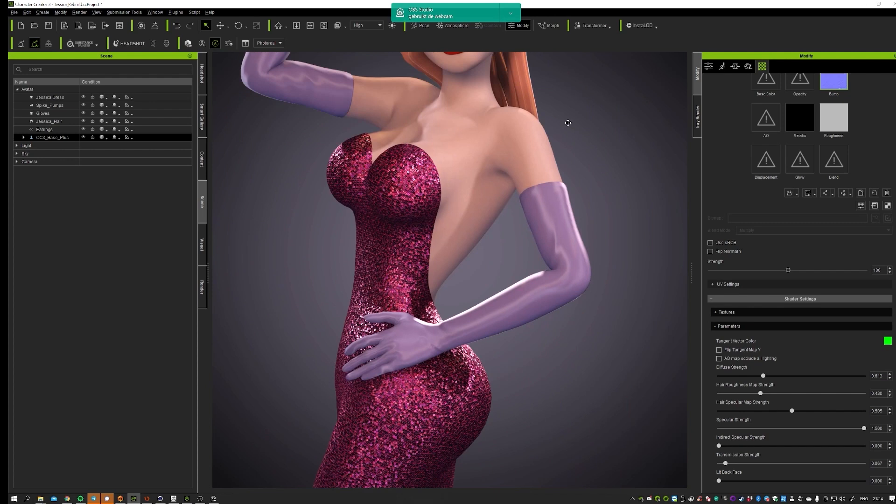
middle_drag(504, 364, 607, 444)
mouse_move(607, 444)
right_down()
mouse_move(320, 410)
mouse_move(504, 351)
mouse_move(535, 440)
mouse_move(529, 322)
mouse_move(521, 371)
right_up()
scroll(512, 348, up, 1)
scroll(512, 347, up, 2)
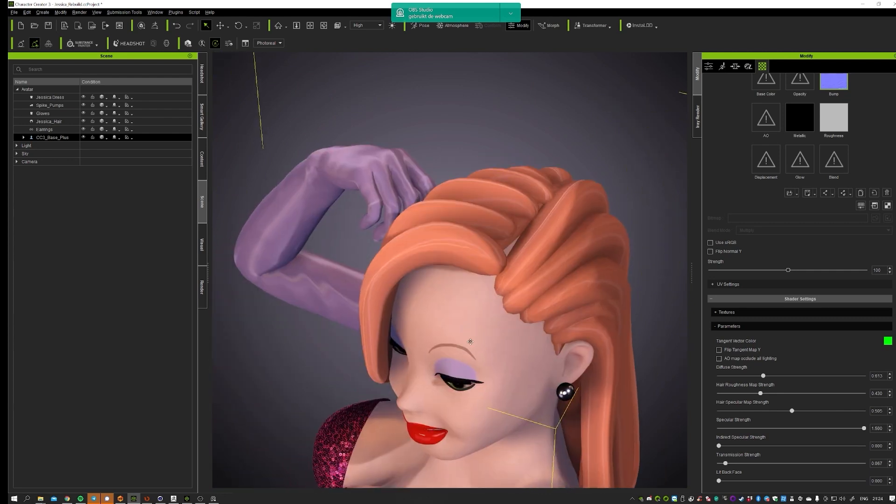
scroll(520, 371, down, 3)
scroll(529, 319, down, 3)
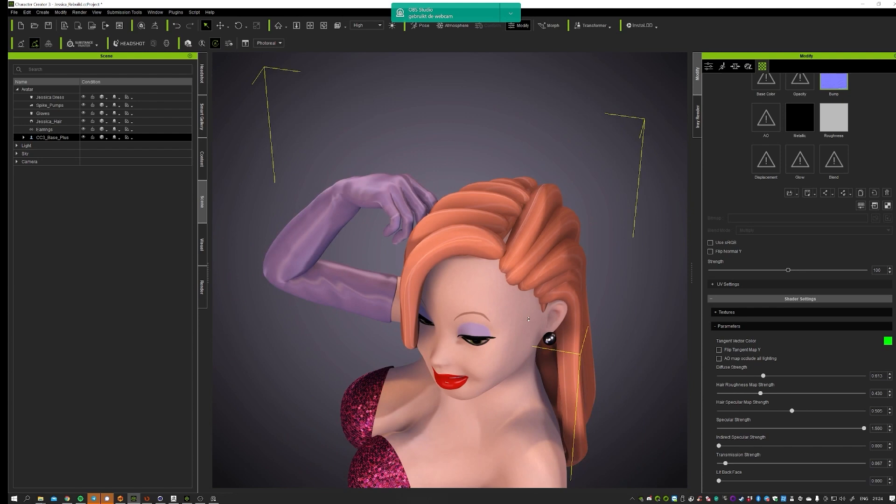
middle_drag(600, 357, 580, 303)
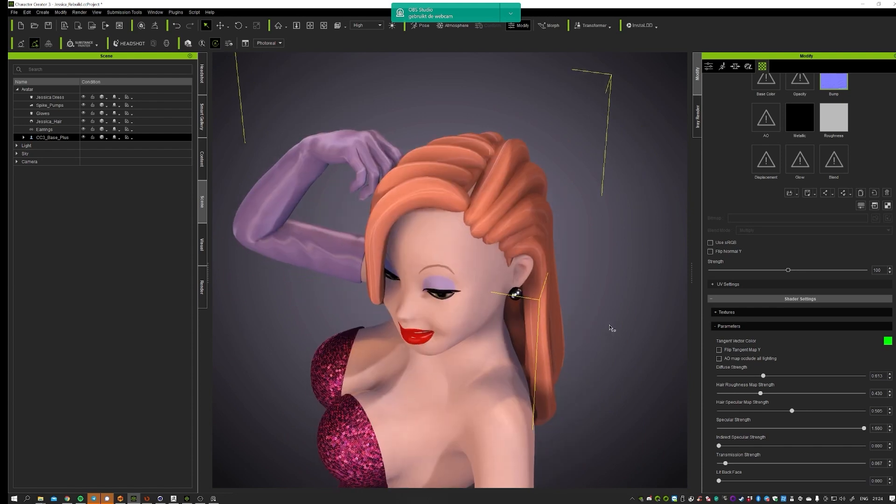
Select Jessica_Hair in the Scene panel and send it to ZBrush via GoZ
click(493, 159)
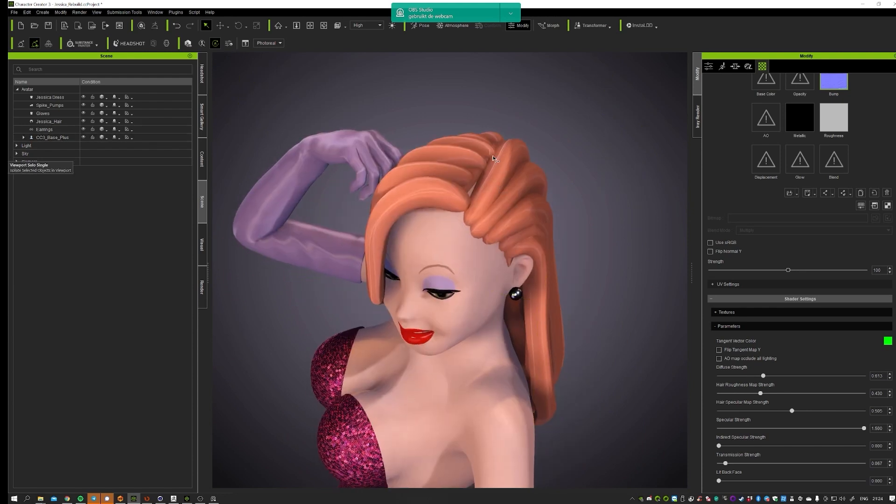
click(497, 196)
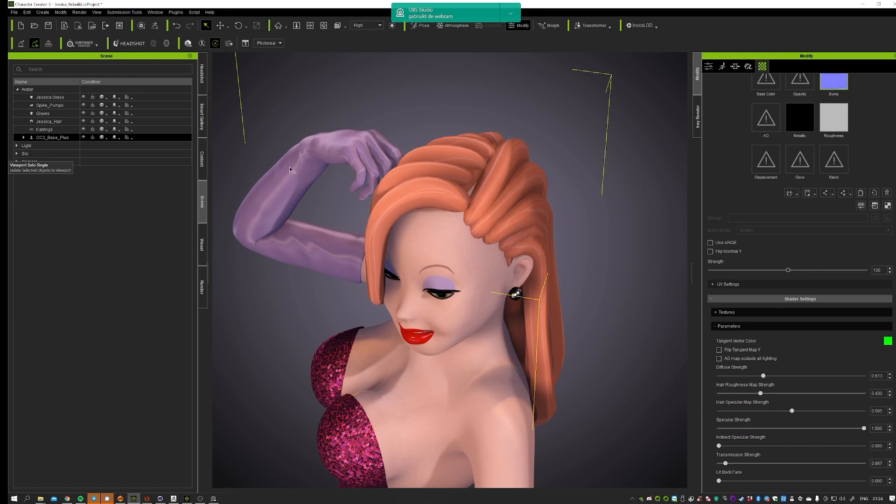
click(50, 122)
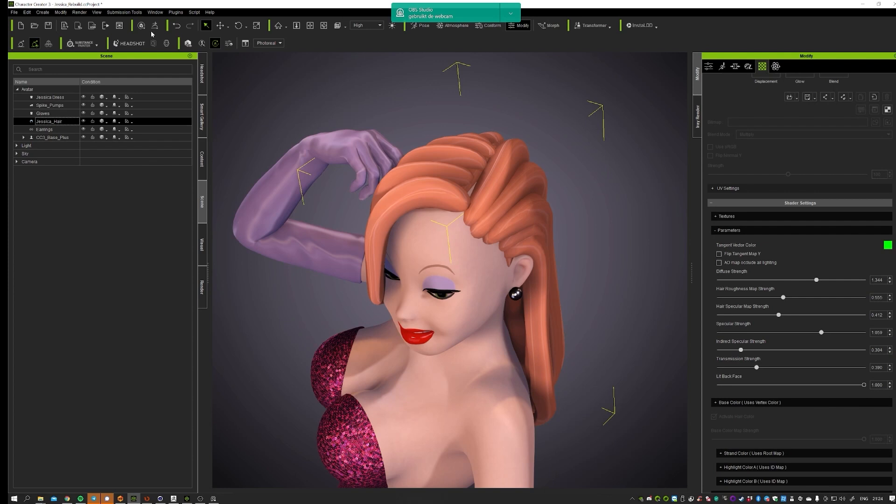
click(156, 25)
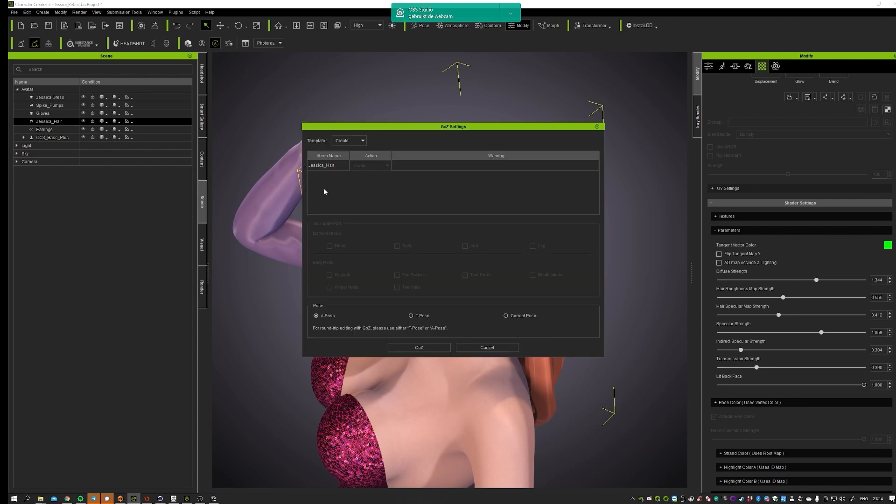
click(420, 348)
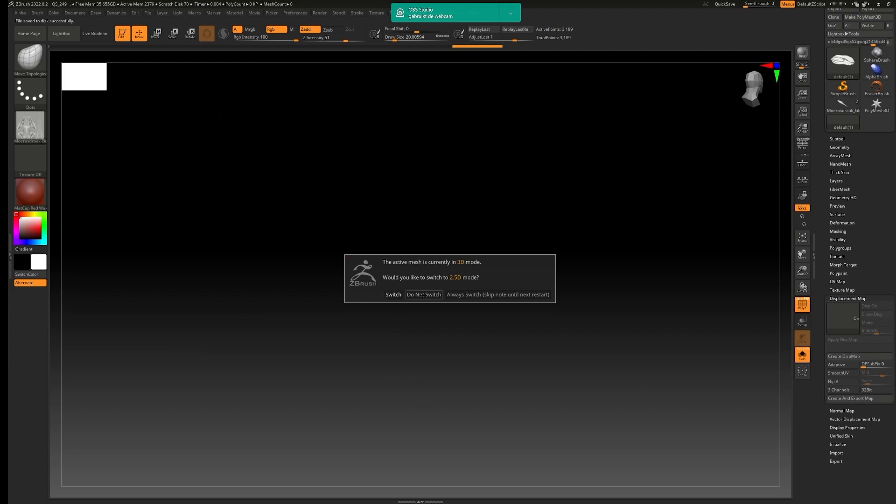
Keep ZBrush in 3D mode, redraw the hair on canvas and subdivide it to 12,579 points
click(420, 293)
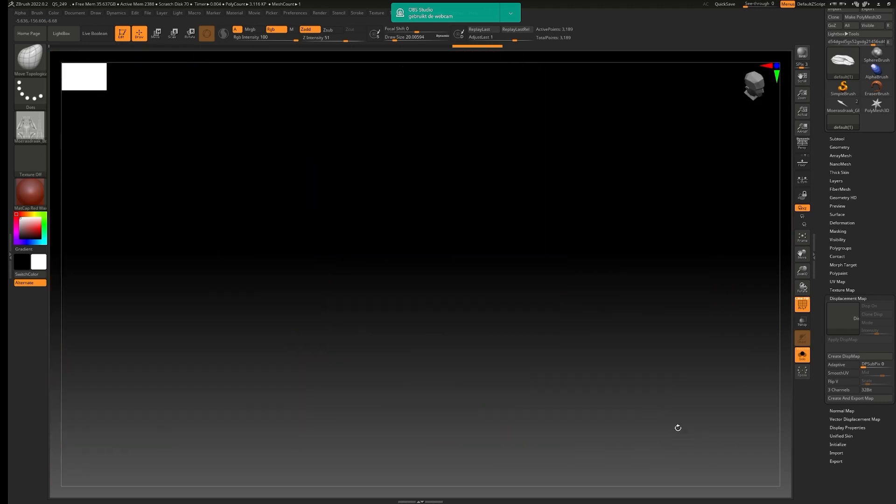
mouse_move(682, 433)
mouse_down()
mouse_move(600, 414)
mouse_move(616, 439)
mouse_move(633, 440)
mouse_move(611, 439)
mouse_move(626, 444)
mouse_up()
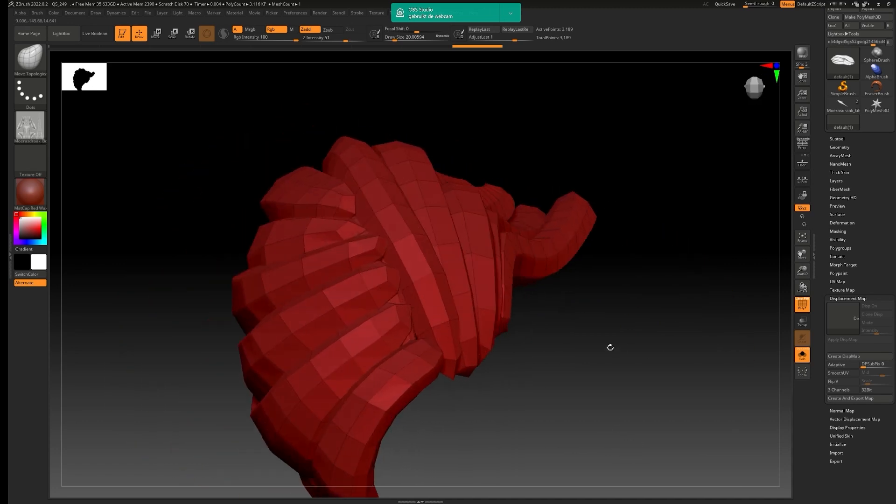
key(ctrl+d)
mouse_move(612, 353)
mouse_down()
mouse_move(596, 352)
mouse_move(617, 353)
mouse_move(620, 340)
mouse_move(595, 342)
mouse_move(581, 256)
mouse_move(608, 356)
mouse_up()
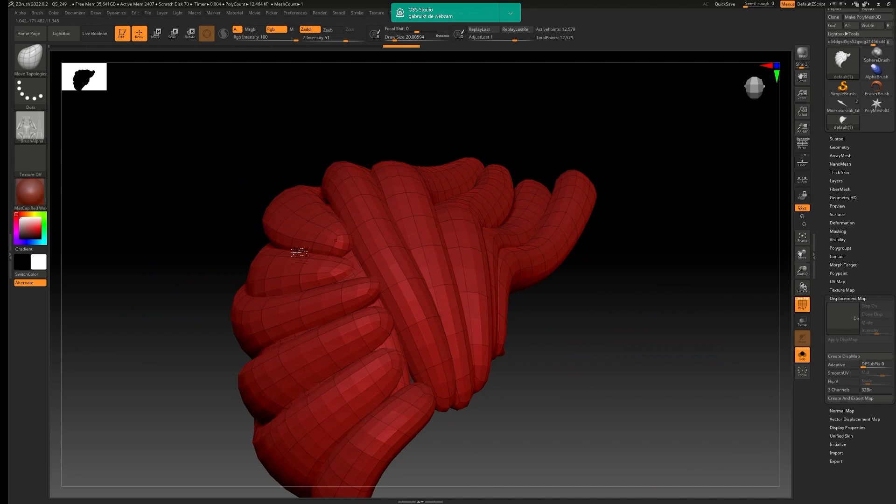
Raise the brush Draw Size to about 274
click(30, 58)
key(s)
drag(427, 370, 440, 370)
Enable Dynamic Brush Scale in Preferences > Draw and shrink the Draw Size to about 56
click(294, 13)
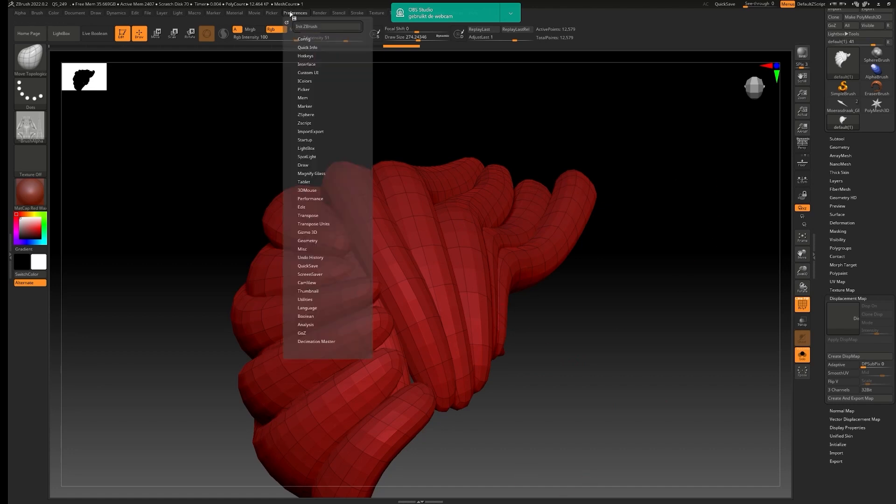
click(303, 165)
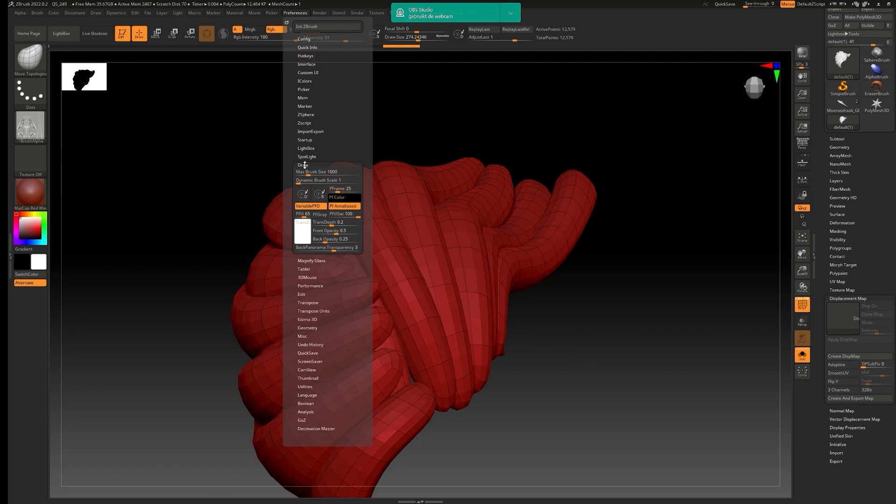
click(287, 13)
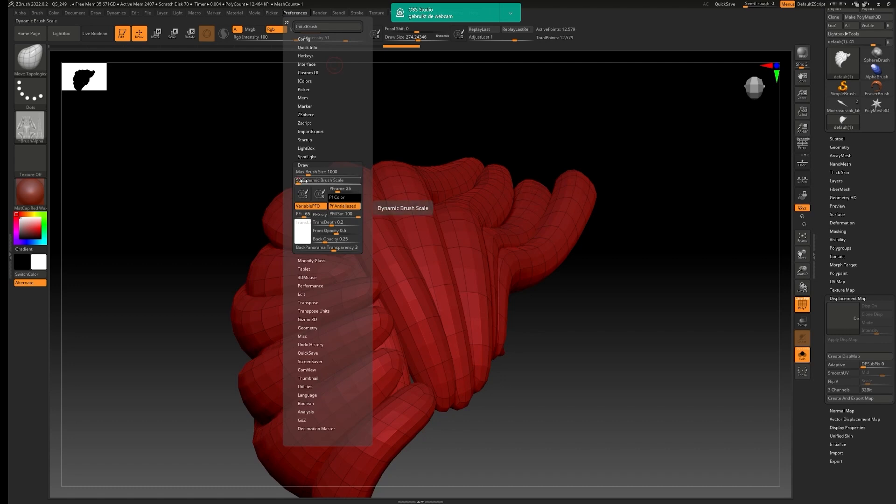
key(Return)
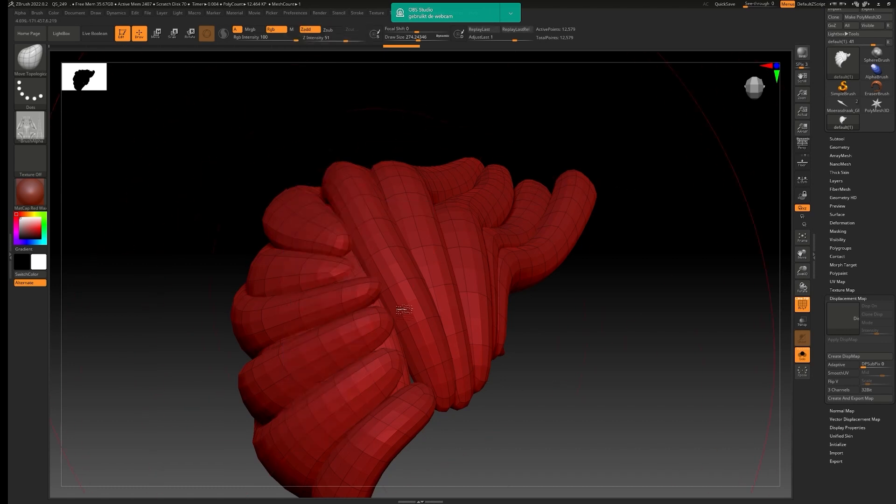
key(s)
drag(386, 307, 382, 313)
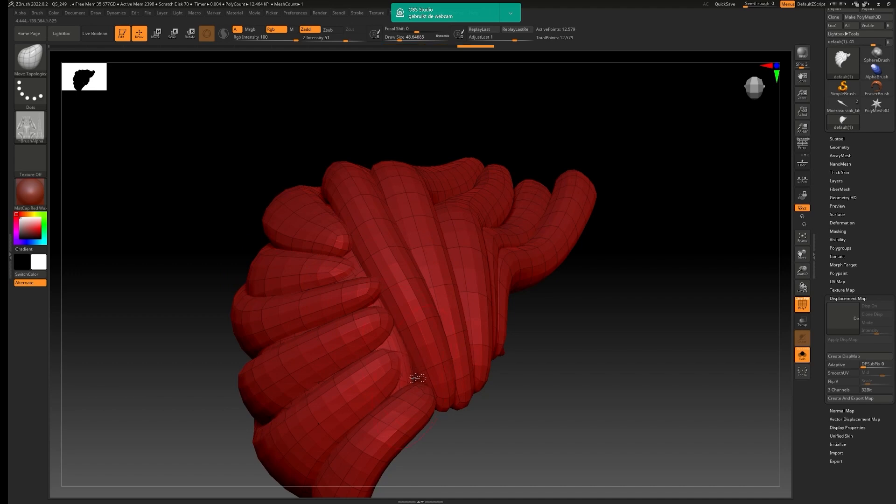
Sculpt a stroke across the hair strands and turn the hair to view its side
drag(589, 378, 413, 375)
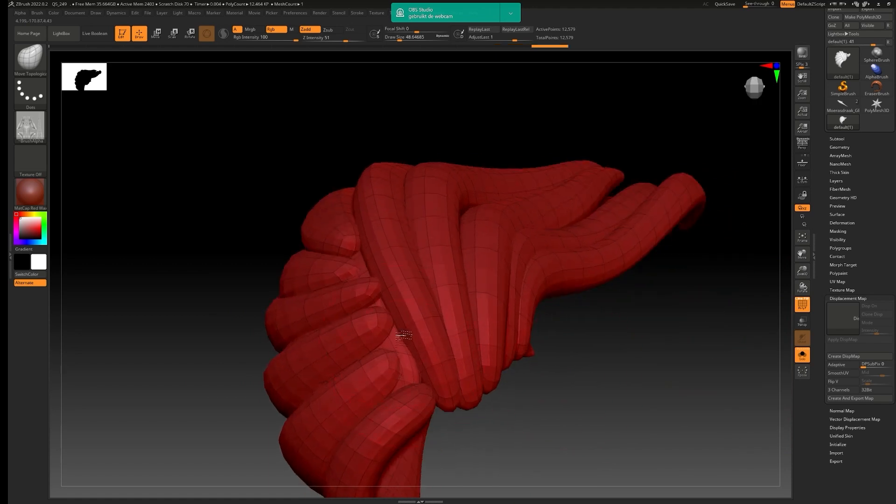
drag(406, 336, 499, 393)
mouse_move(571, 390)
mouse_down()
mouse_move(581, 394)
mouse_move(570, 385)
mouse_move(402, 373)
mouse_up()
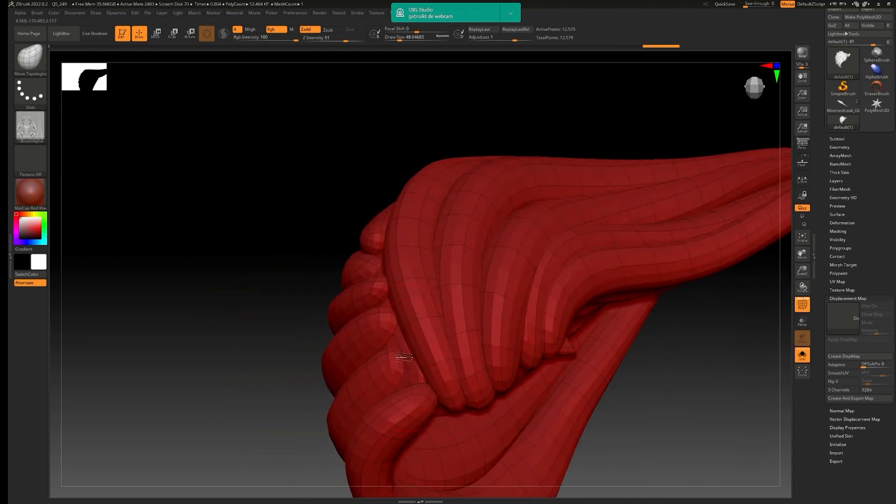
drag(250, 330, 254, 339)
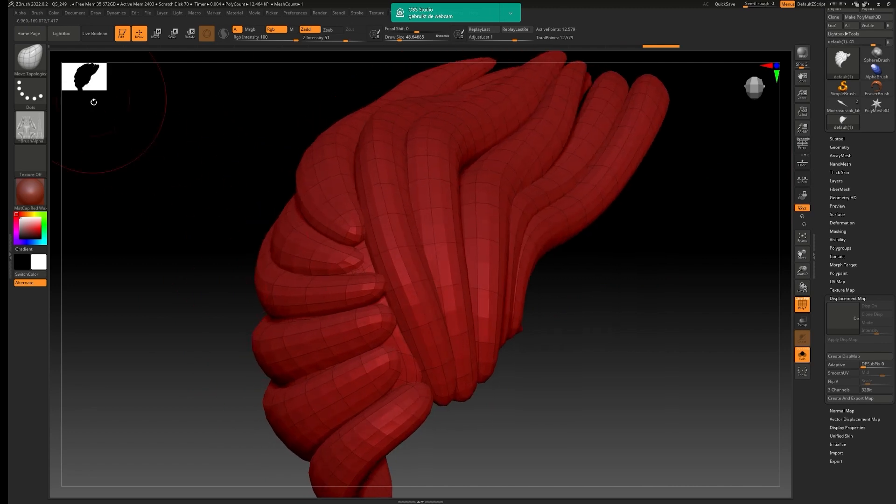
Nudge the strands with the Move brush, then switch to Move Topologic and close in on the curls
click(30, 57)
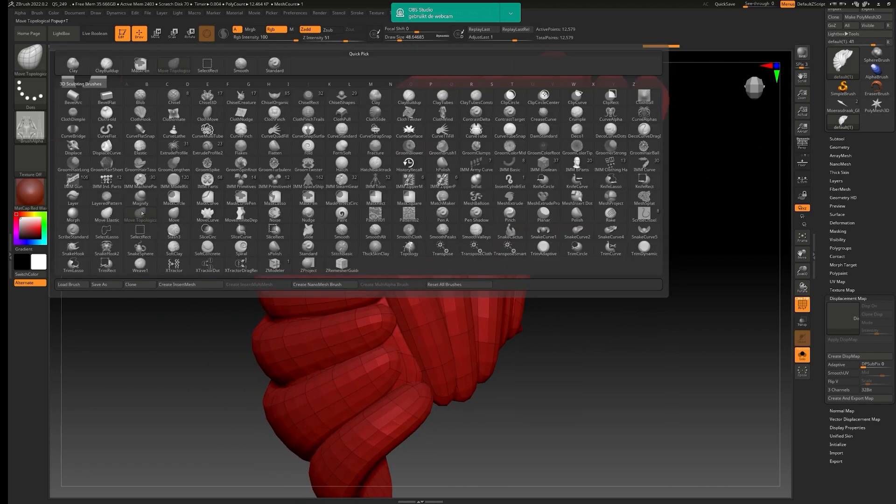
click(173, 217)
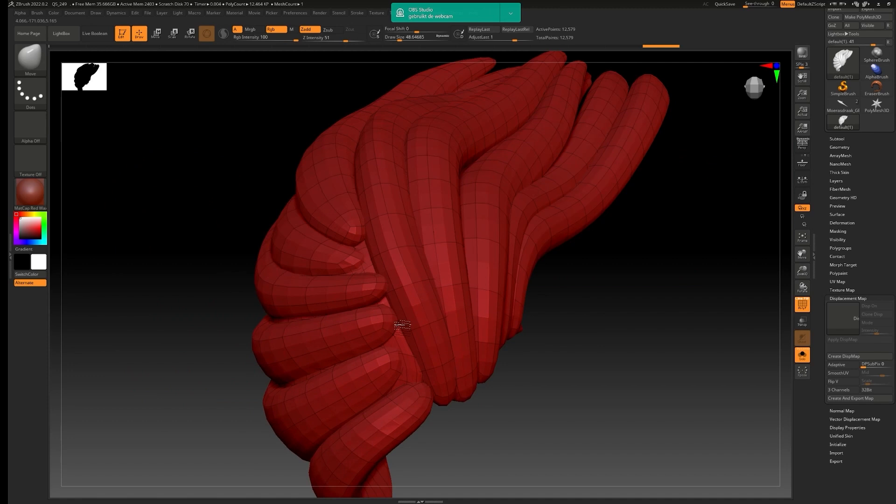
drag(404, 324, 394, 330)
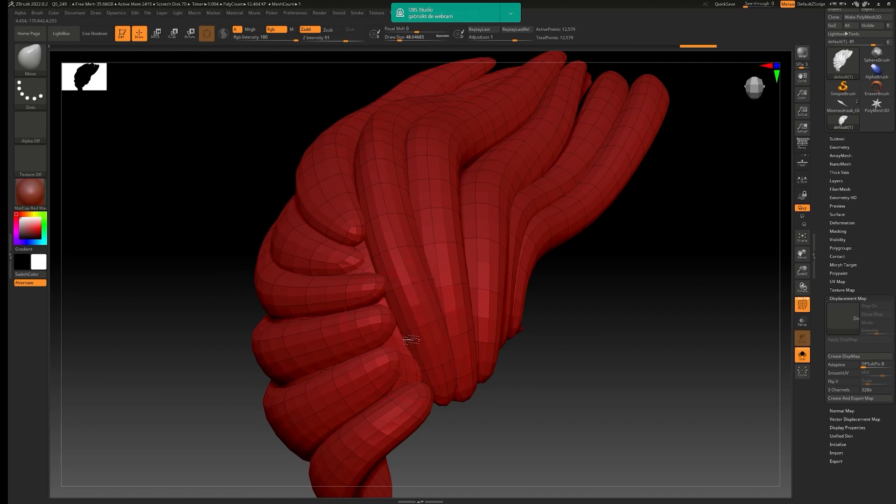
click(35, 63)
click(173, 65)
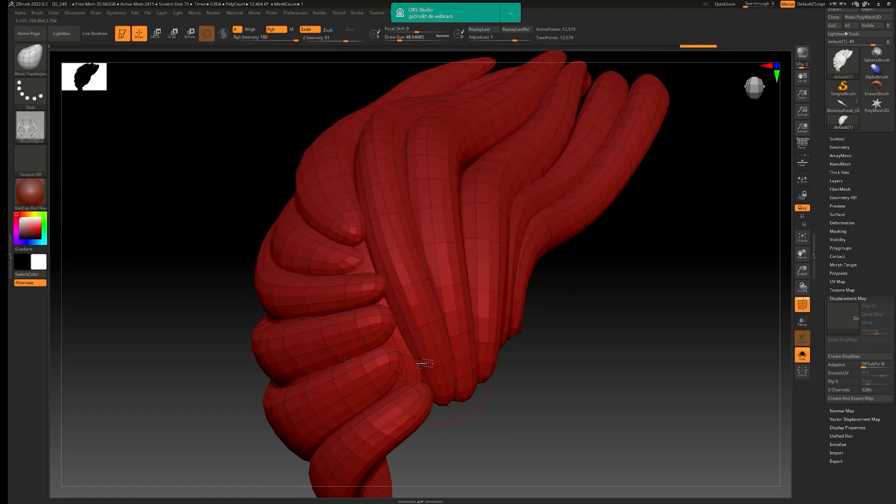
mouse_move(420, 370)
right_down()
mouse_move(420, 383)
mouse_move(309, 371)
mouse_move(360, 384)
mouse_move(327, 366)
mouse_move(364, 381)
right_up()
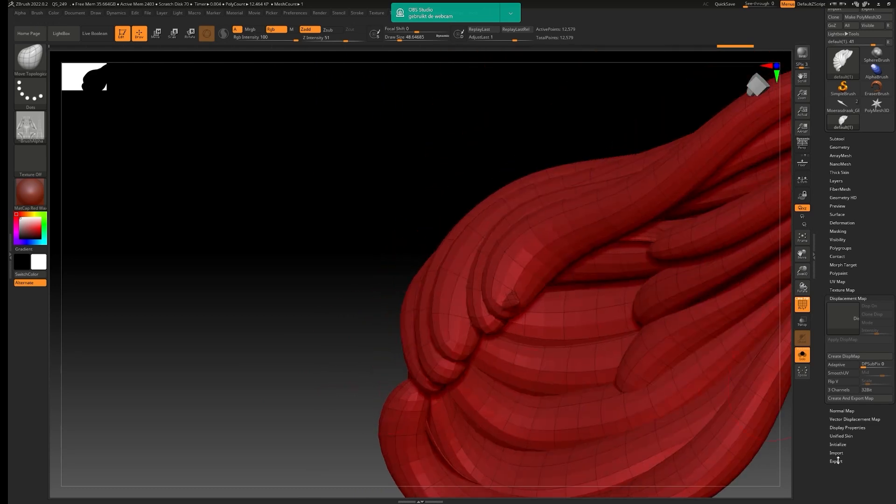
Toggle Display Properties > Double on, off and on again while orbiting to check the hair sculpt
click(841, 428)
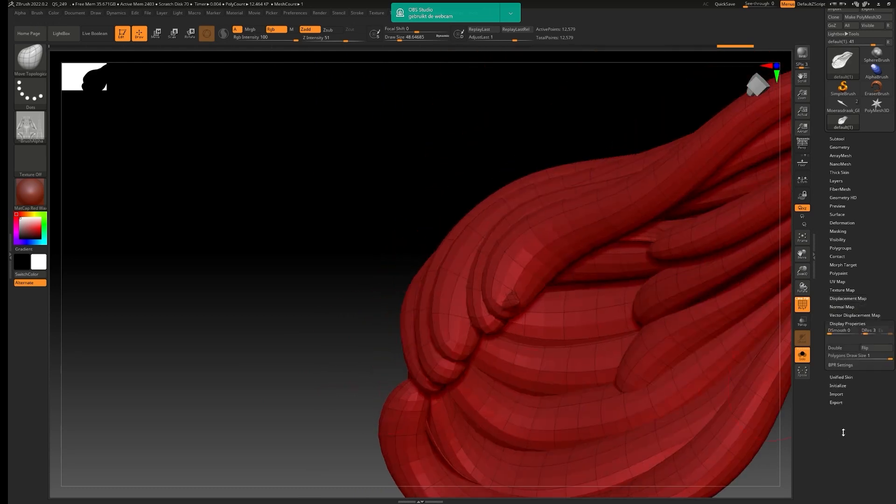
click(835, 348)
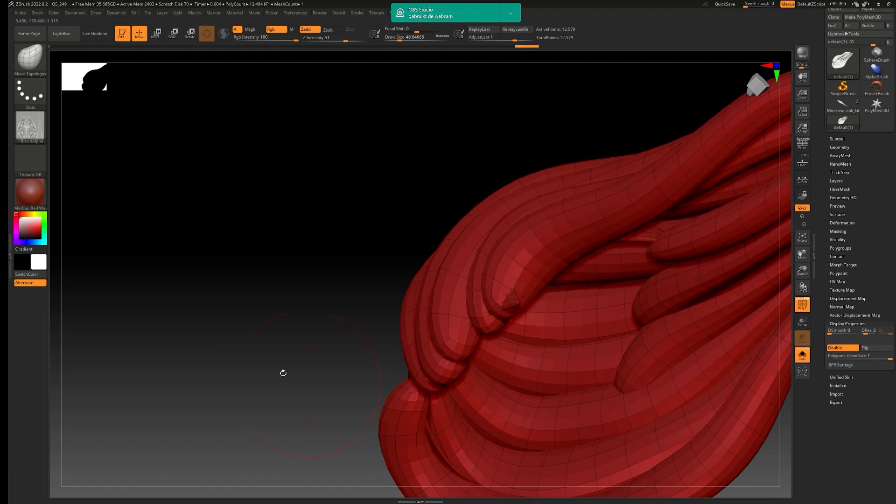
mouse_move(282, 371)
right_down()
mouse_move(236, 351)
mouse_move(625, 313)
right_up()
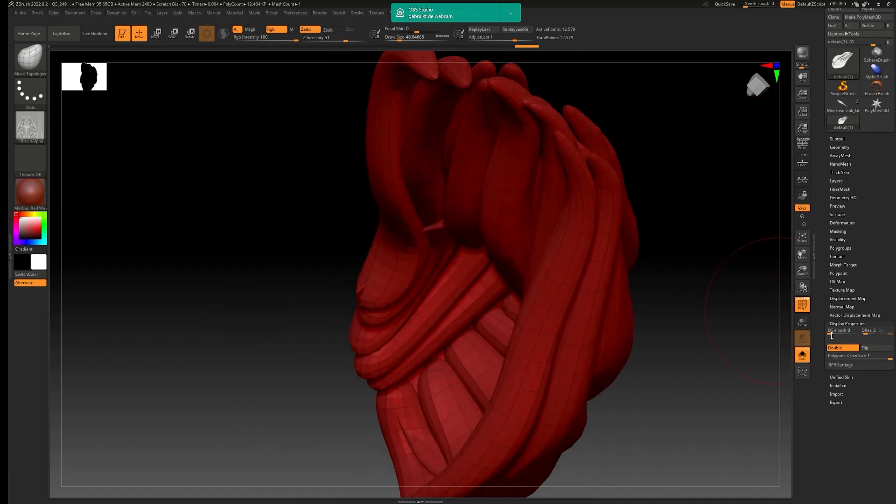
click(842, 348)
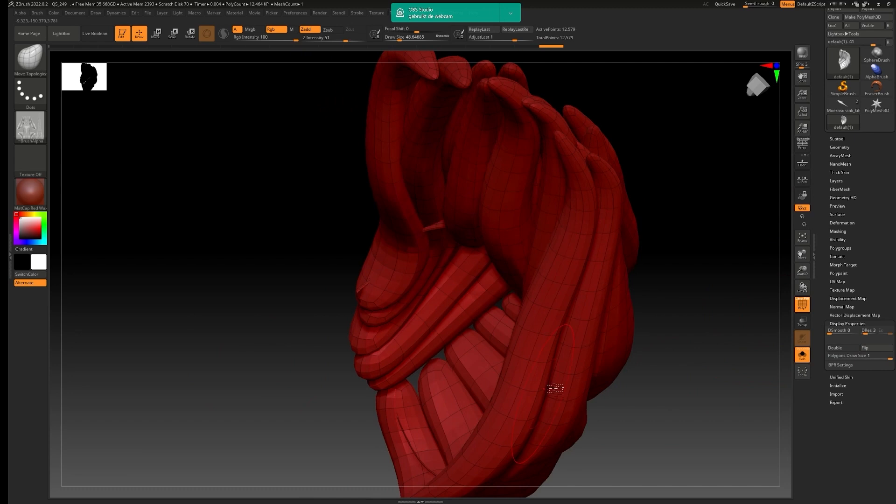
click(845, 349)
mouse_move(650, 395)
mouse_down()
mouse_move(700, 416)
mouse_move(723, 408)
mouse_move(687, 375)
mouse_move(705, 400)
mouse_move(688, 399)
mouse_move(704, 407)
mouse_move(623, 399)
mouse_move(580, 380)
mouse_up()
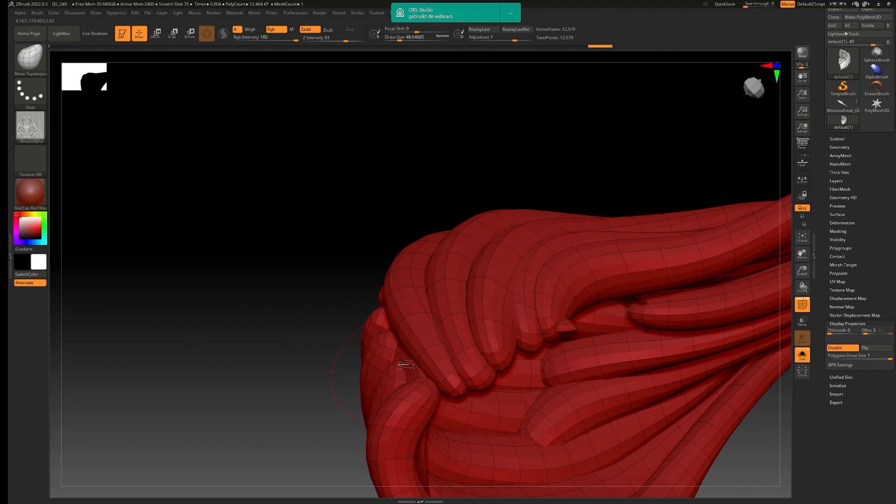
mouse_move(336, 364)
mouse_down()
mouse_move(246, 364)
mouse_move(621, 380)
mouse_move(624, 179)
mouse_up()
scroll(880, 240, up, 2)
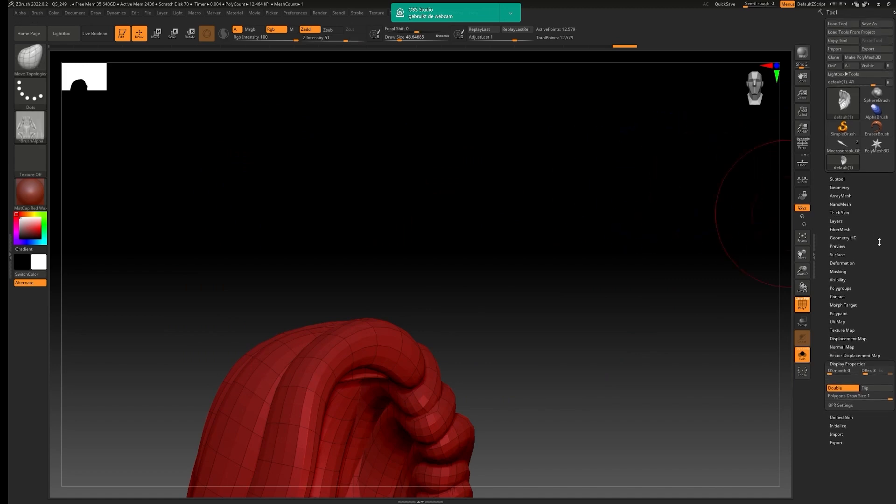
GoZ the hair back and Update it in Character Creator 3, orbiting to check the profile and face
click(834, 66)
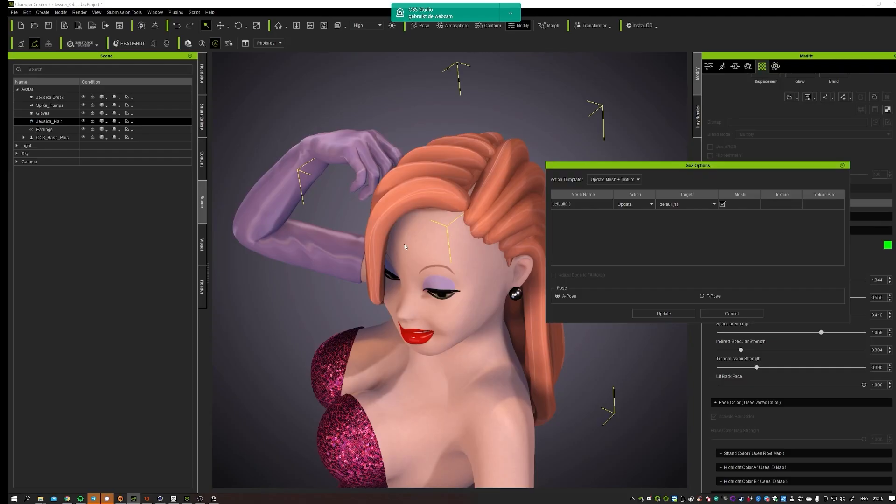
click(669, 314)
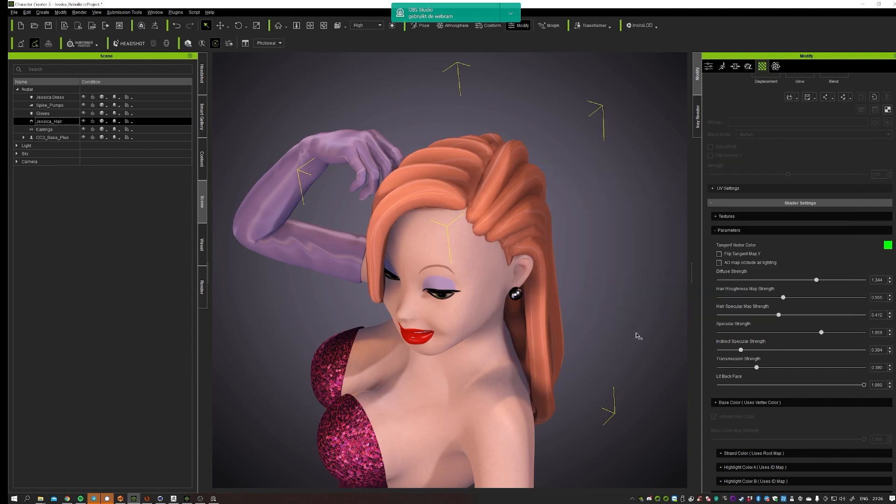
mouse_move(590, 318)
right_down()
mouse_move(498, 253)
mouse_move(599, 289)
right_up()
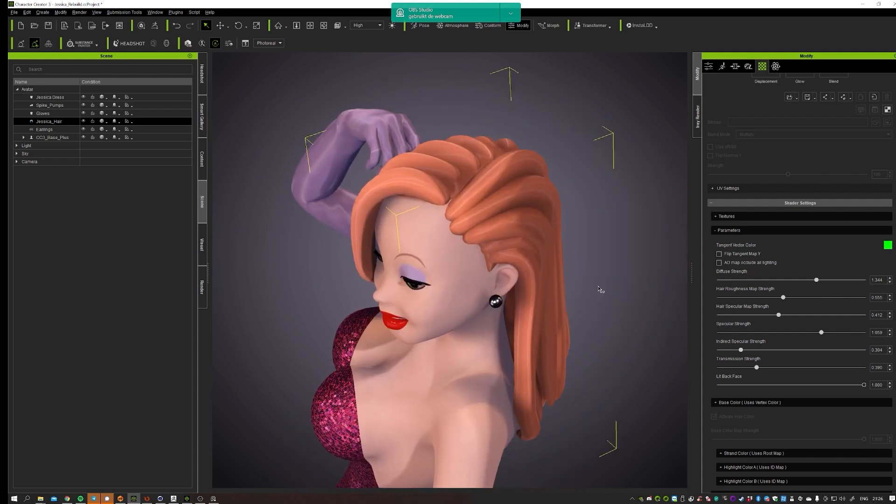
right_drag(573, 318, 651, 254)
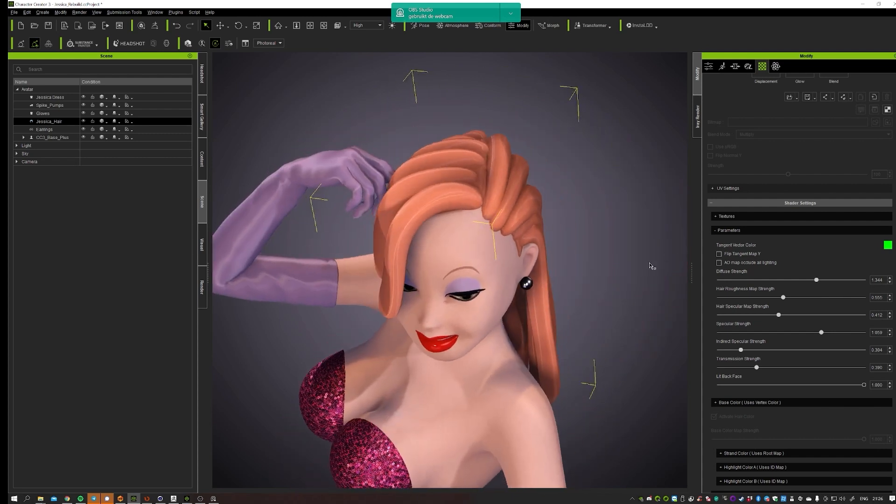
key(alt+Tab)
mouse_move(547, 321)
mouse_down()
mouse_move(529, 344)
mouse_move(556, 332)
mouse_up()
key(alt+Tab)
Deselect the hair and review the whole figure from several angles, ending on an upright front view
click(619, 320)
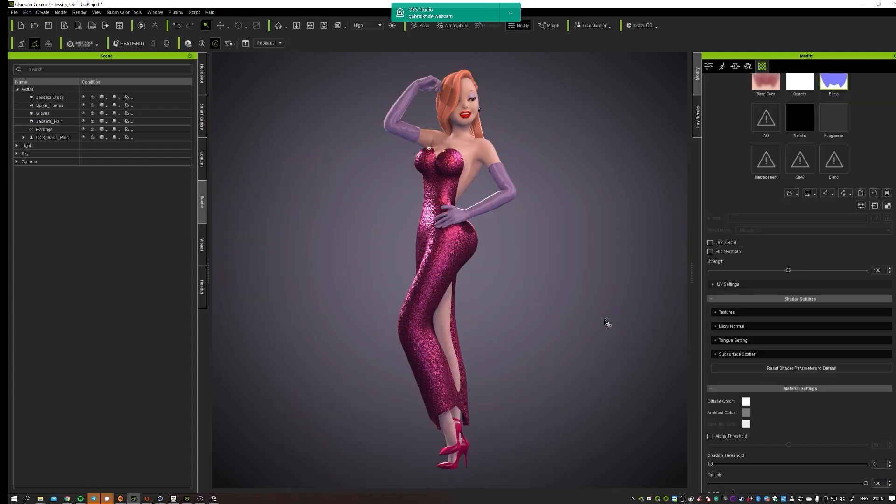
mouse_move(577, 292)
right_down()
mouse_move(305, 310)
mouse_move(578, 273)
mouse_move(628, 294)
mouse_move(425, 324)
right_up()
click(24, 138)
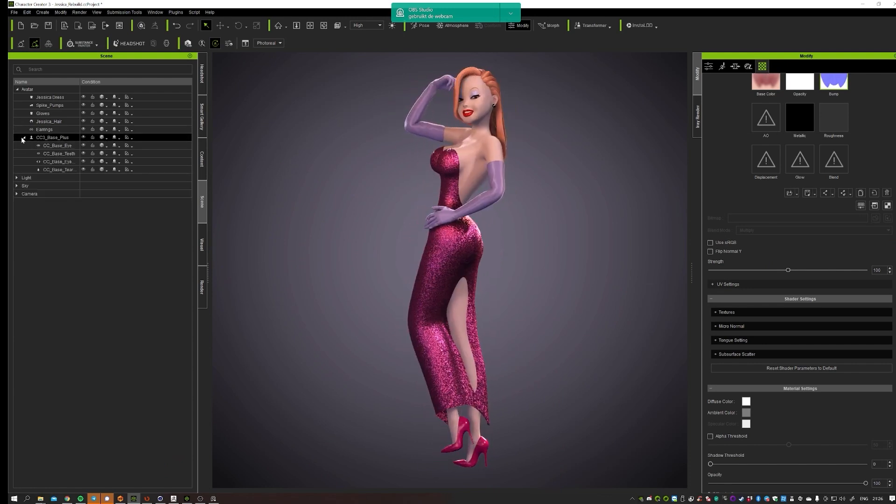
click(25, 138)
middle_drag(579, 174, 561, 308)
mouse_move(560, 308)
right_down()
mouse_move(546, 293)
mouse_move(526, 303)
mouse_move(518, 375)
mouse_move(527, 345)
mouse_move(500, 234)
right_up()
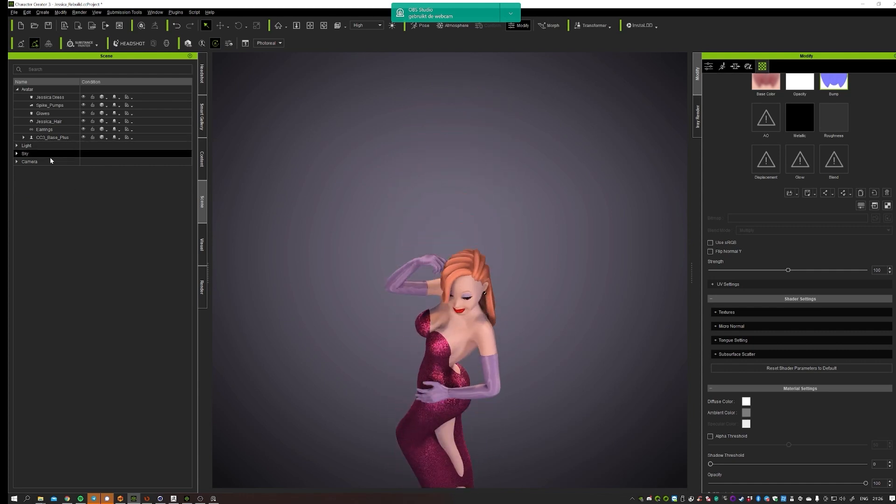
click(44, 130)
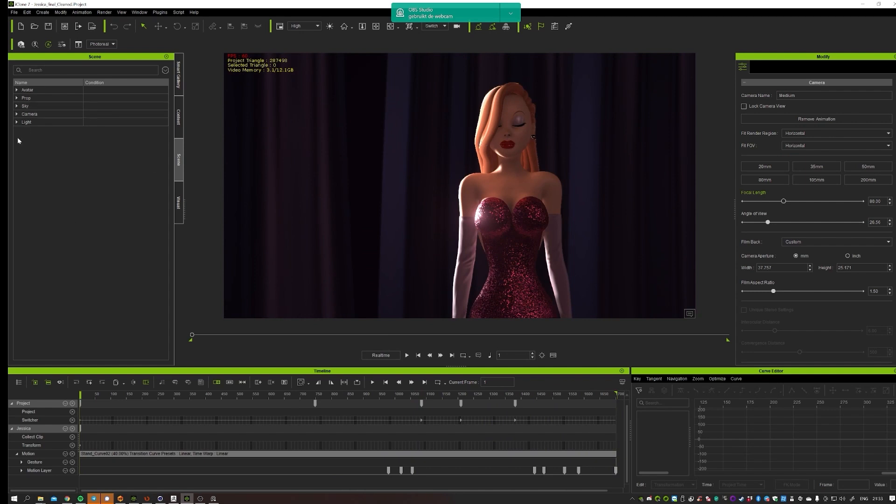
Expand the scene lights, set display quality to Minimal and toggle the Auxiliary Light while orbiting the stage
click(17, 122)
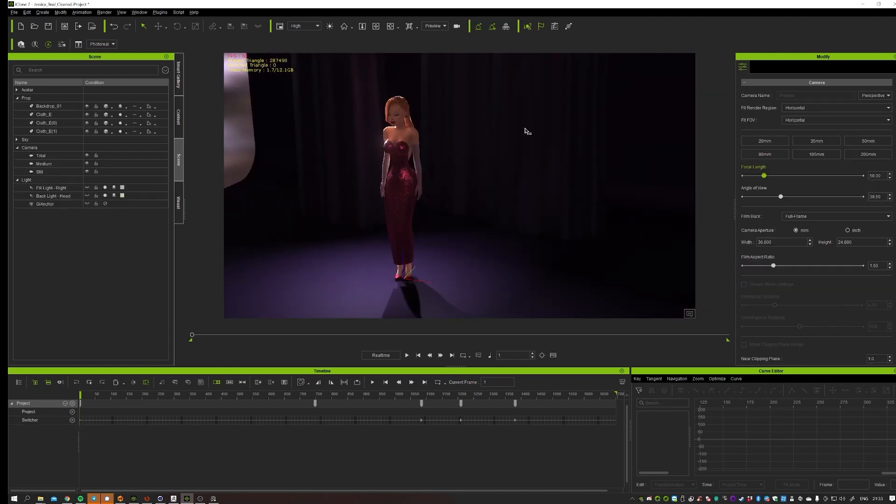
mouse_move(474, 180)
right_down()
mouse_move(448, 201)
mouse_move(507, 201)
mouse_move(430, 181)
right_up()
click(313, 25)
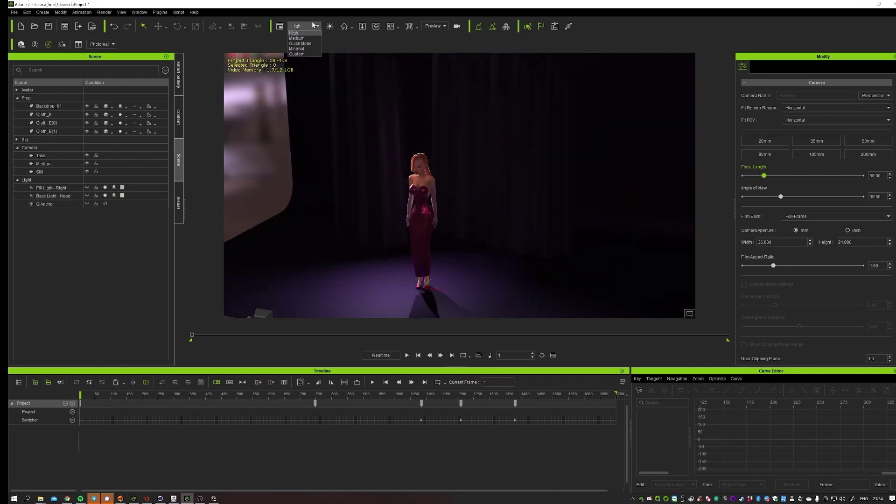
click(306, 49)
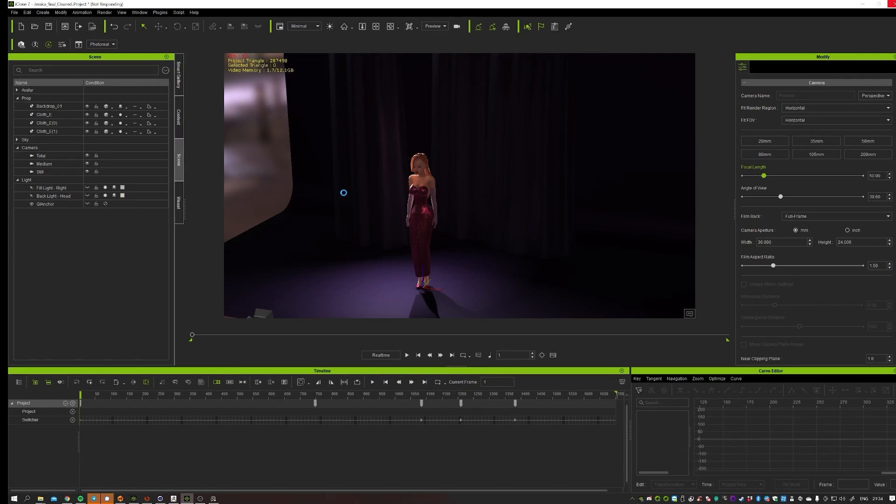
right_drag(354, 196, 374, 166)
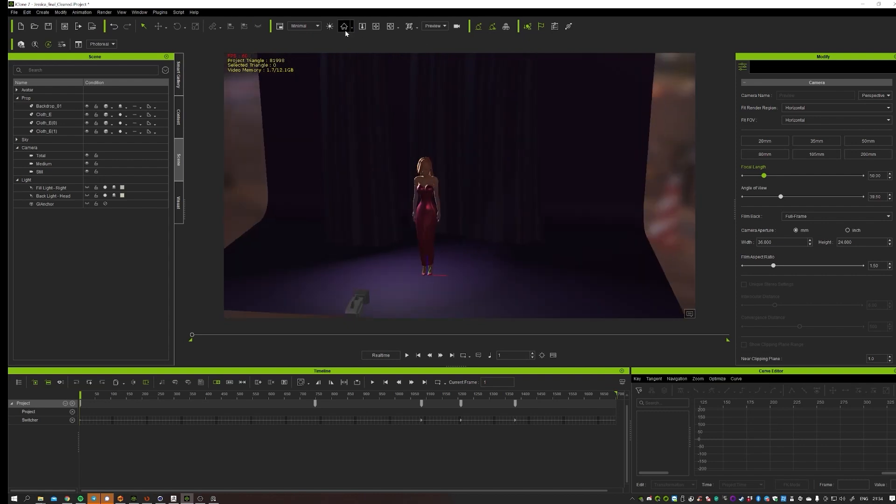
click(329, 26)
mouse_move(424, 206)
right_down()
mouse_move(489, 192)
mouse_move(434, 198)
mouse_move(457, 216)
mouse_move(350, 231)
mouse_move(501, 236)
mouse_move(488, 245)
mouse_move(510, 220)
mouse_move(204, 194)
mouse_move(496, 210)
mouse_move(304, 197)
mouse_move(473, 208)
mouse_move(444, 199)
mouse_move(490, 201)
mouse_move(405, 193)
mouse_move(236, 193)
mouse_move(398, 201)
right_up()
right_drag(399, 201, 409, 204)
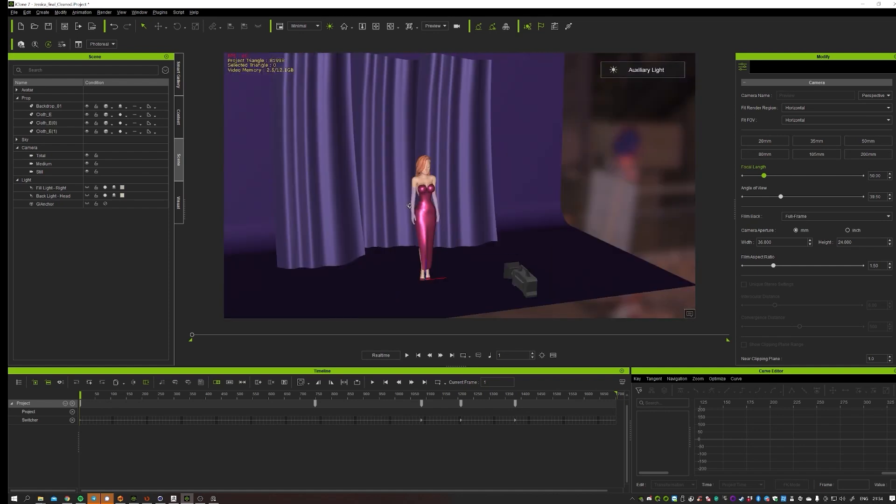
right_drag(463, 224, 458, 119)
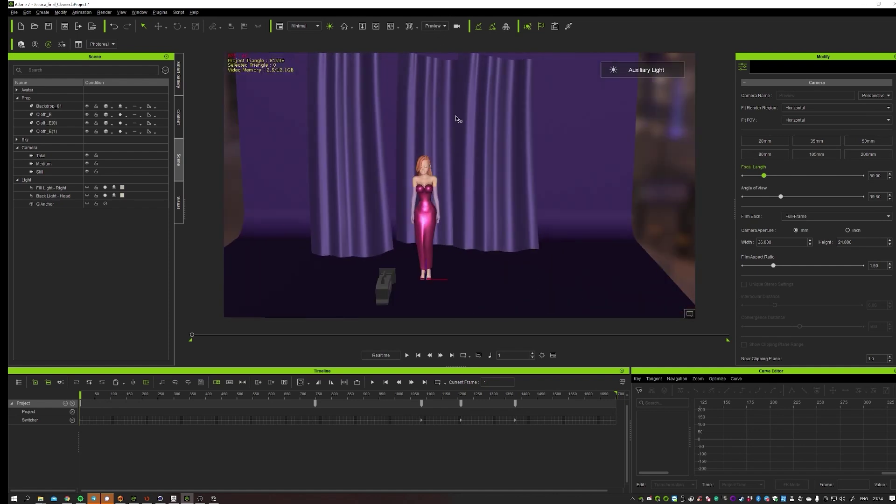
Preview through the Total, Medium and then Switch cameras at frame 1145 with lit shading enabled
click(440, 27)
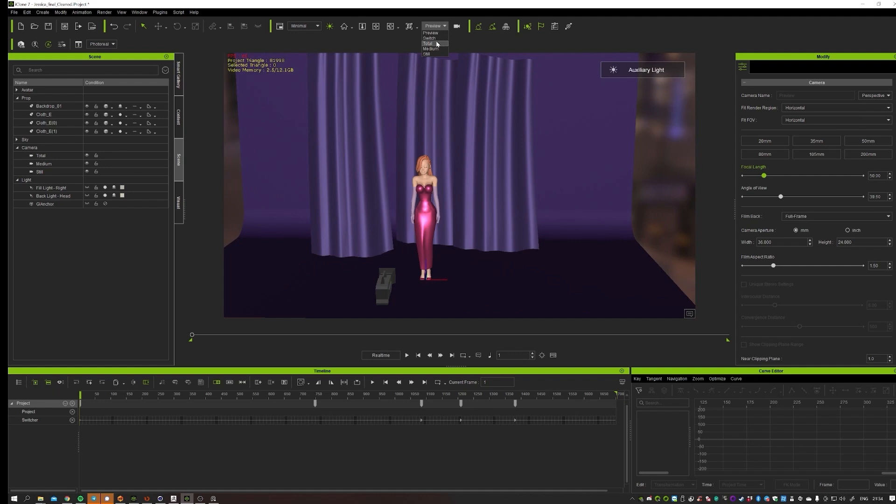
click(436, 43)
click(434, 26)
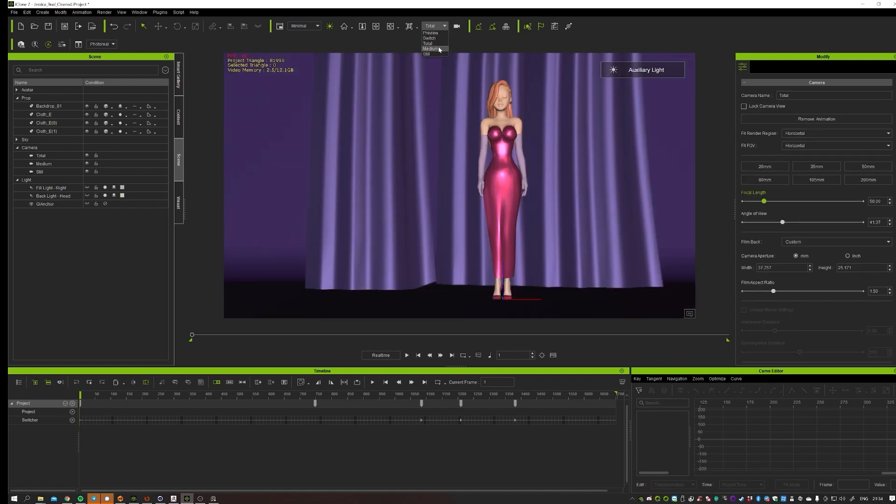
click(438, 47)
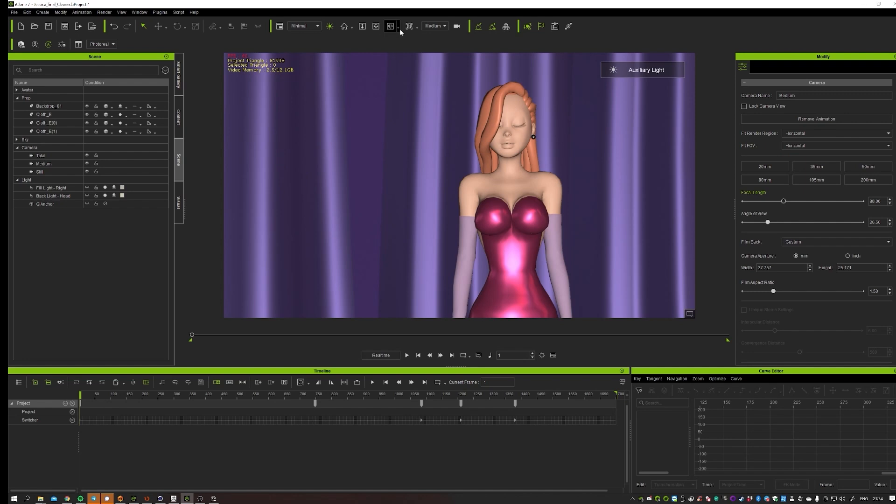
click(434, 27)
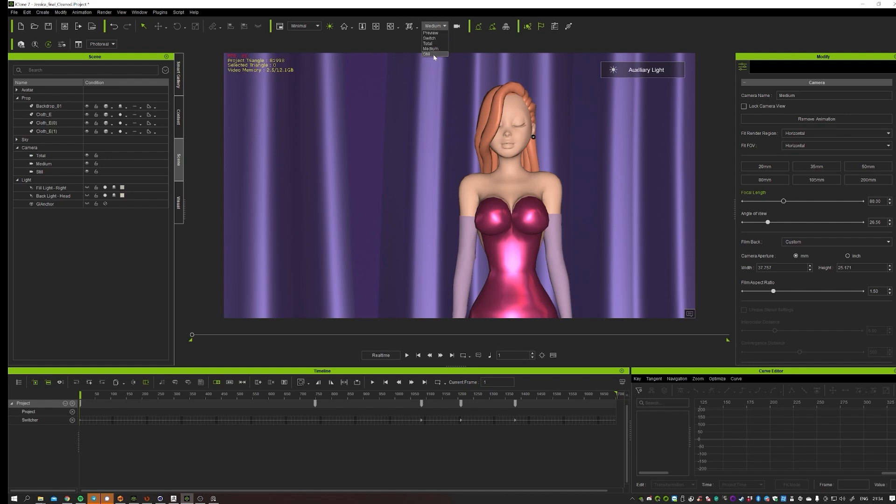
click(434, 38)
click(552, 334)
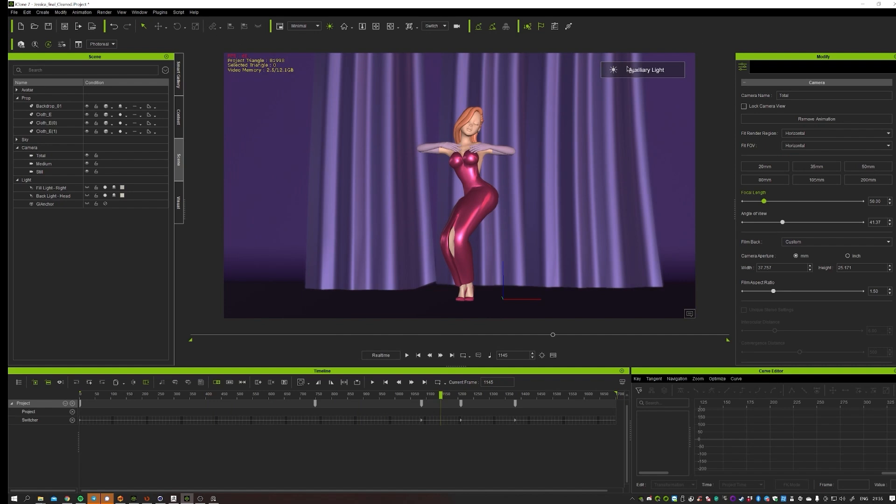
click(329, 26)
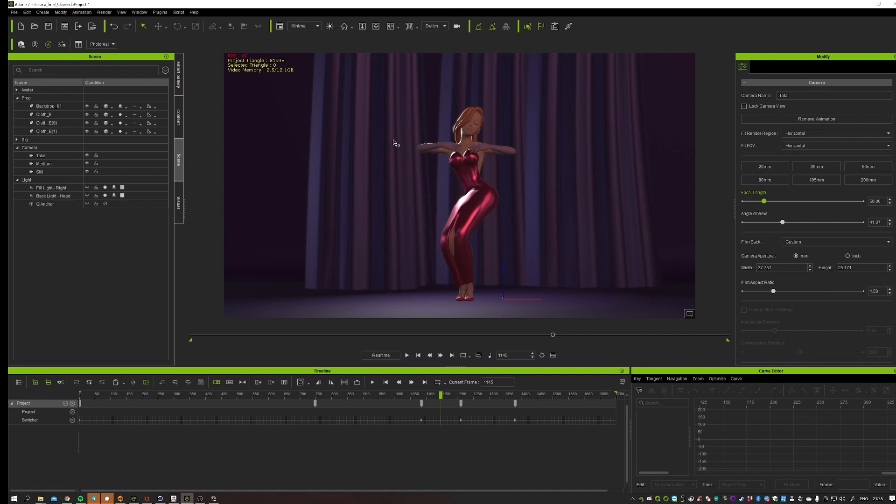
Raise display quality to High and move the PureRef reference board aside to reveal the stage
click(432, 27)
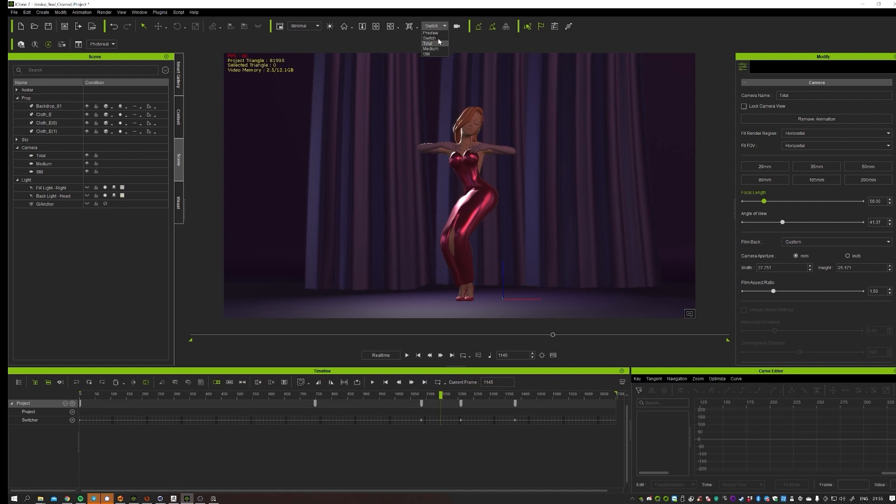
click(317, 25)
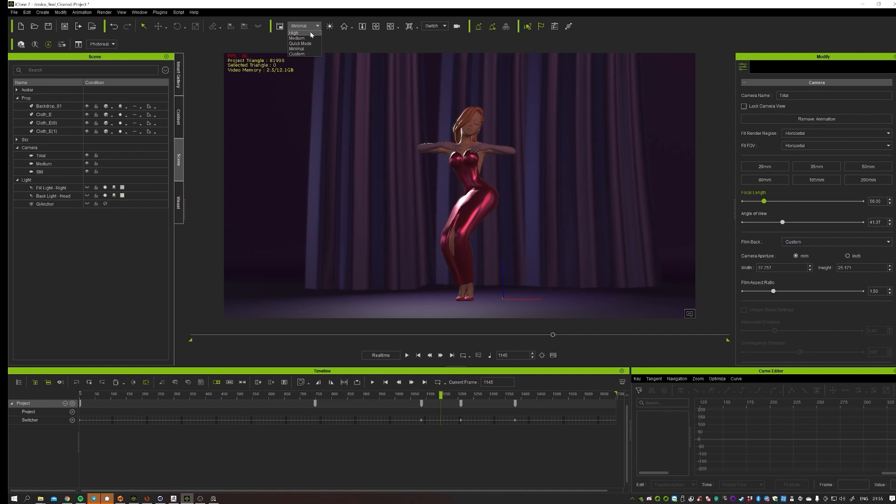
click(310, 33)
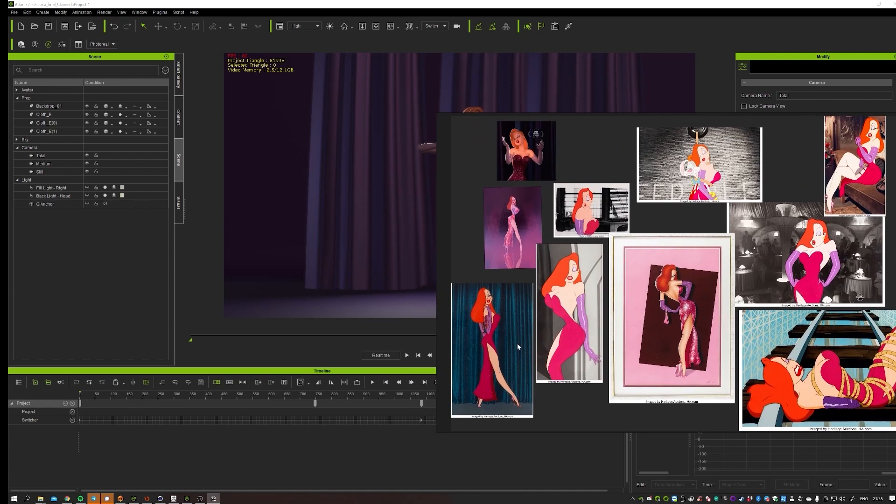
drag(591, 116, 548, 112)
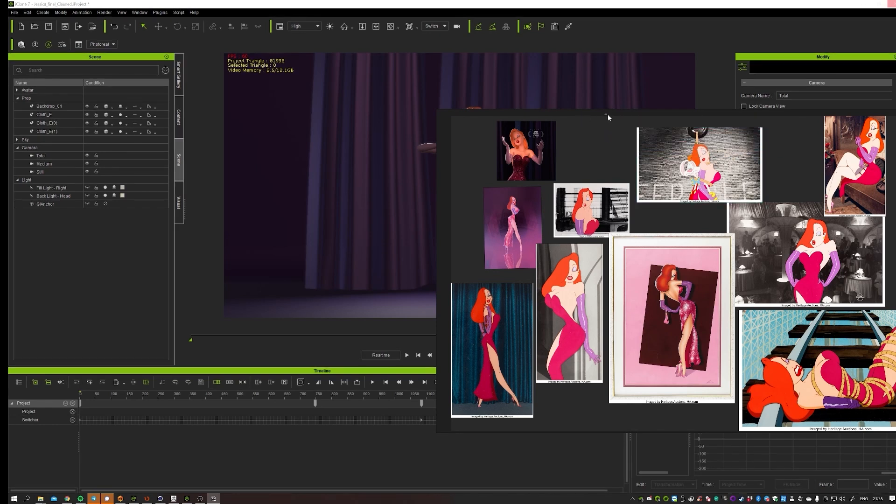
drag(710, 113, 895, 151)
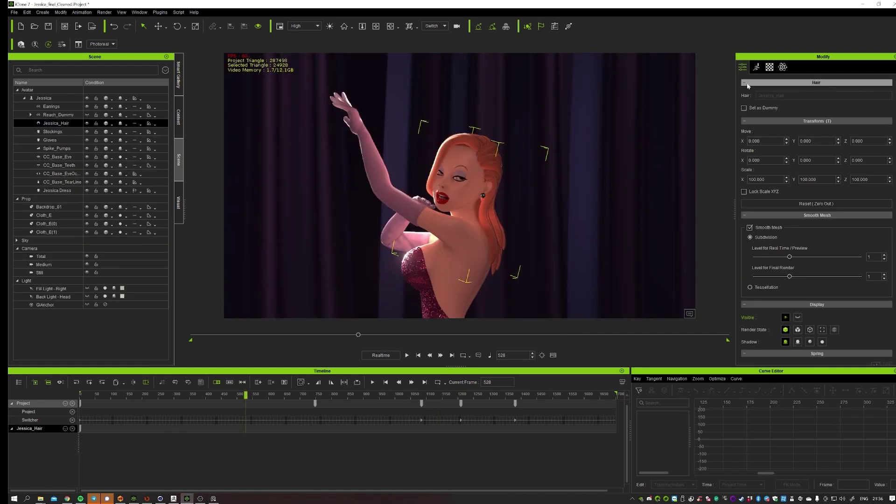
Show the Jessica_Hair material's shader Parameters and Base Color settings, then collapse them
click(770, 67)
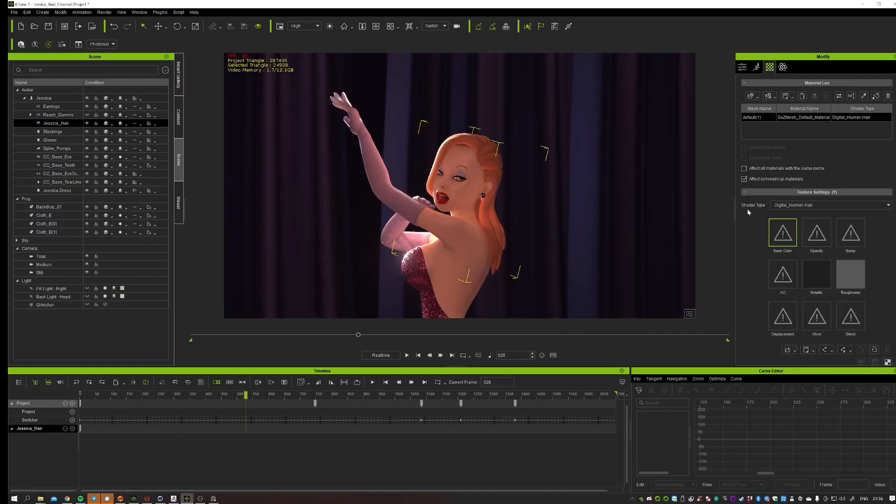
scroll(755, 281, down, 3)
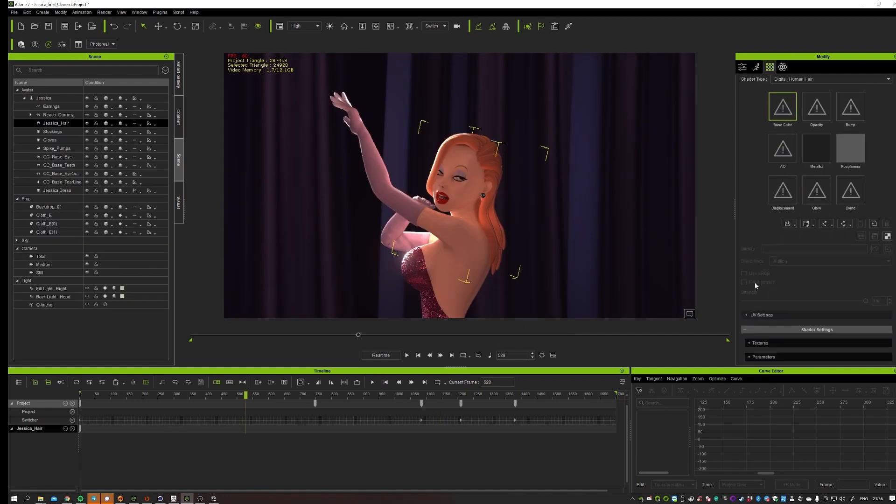
scroll(764, 287, down, 2)
click(760, 253)
scroll(799, 259, down, 1)
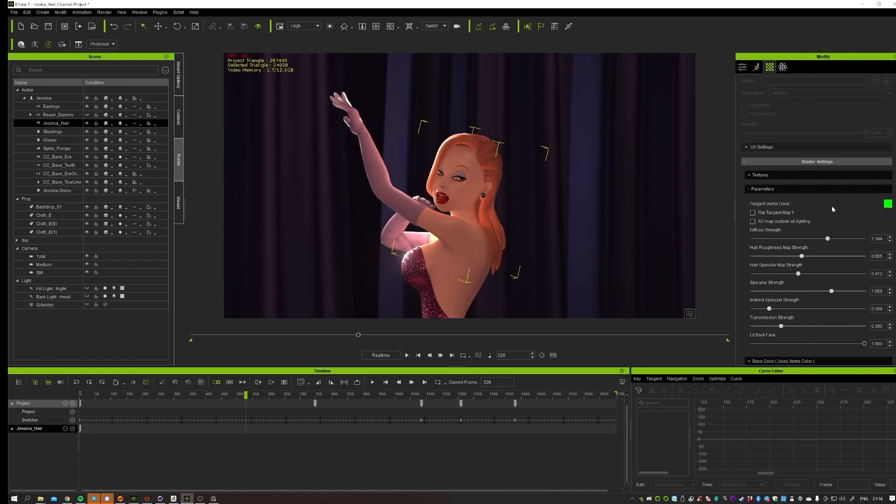
scroll(780, 281, down, 1)
scroll(780, 281, down, 2)
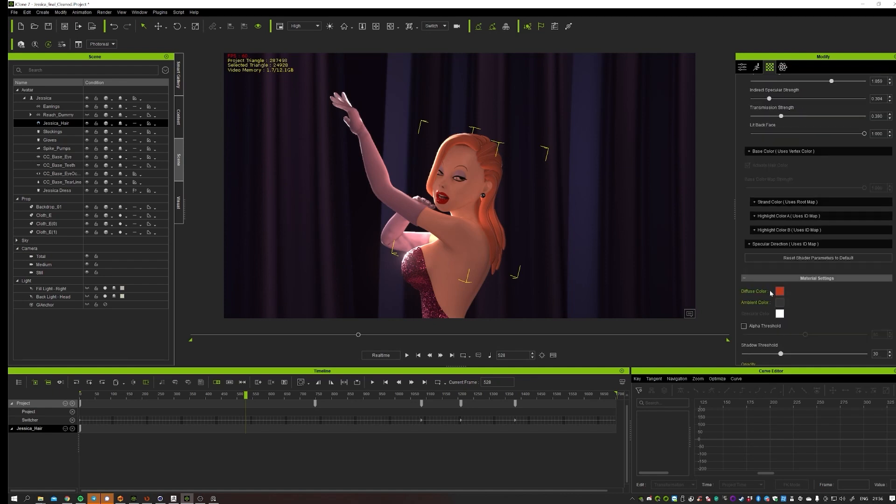
scroll(799, 312, up, 1)
scroll(799, 310, up, 2)
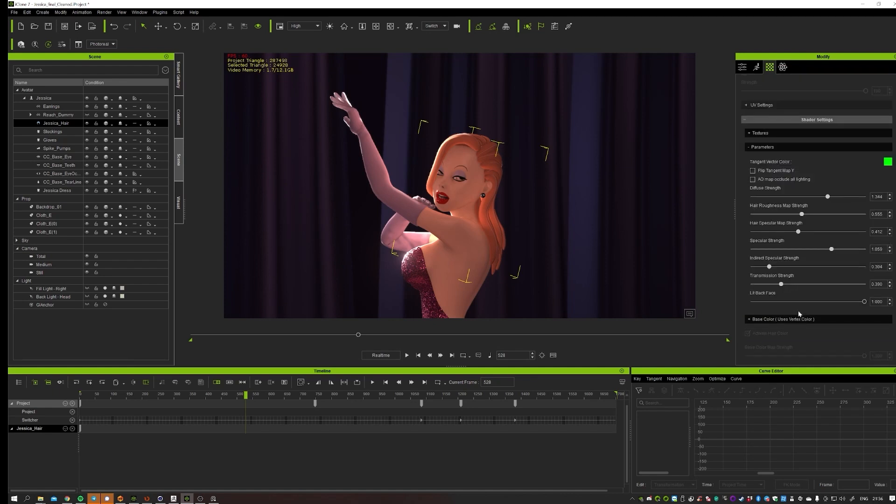
click(772, 279)
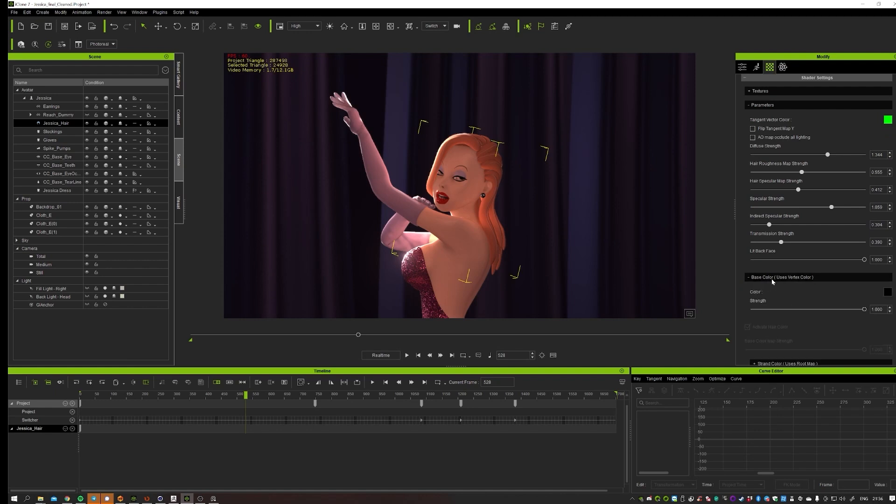
scroll(770, 210, up, 1)
scroll(767, 239, up, 1)
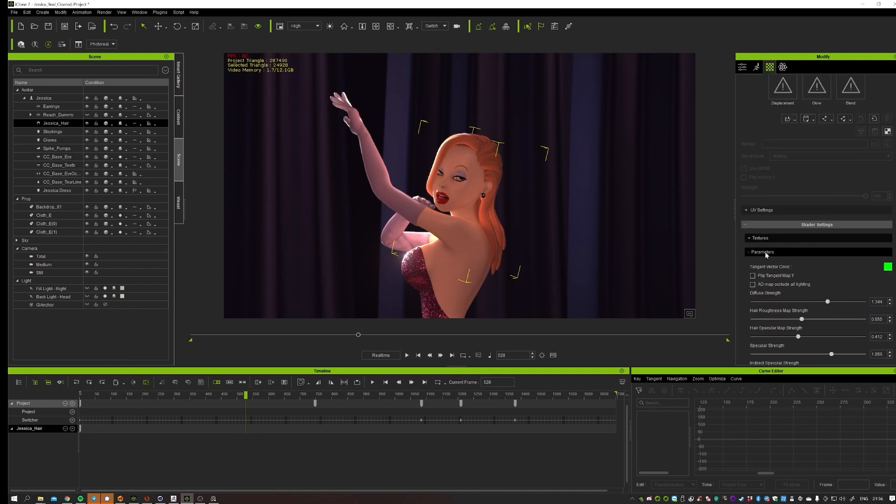
click(758, 253)
scroll(788, 285, down, 2)
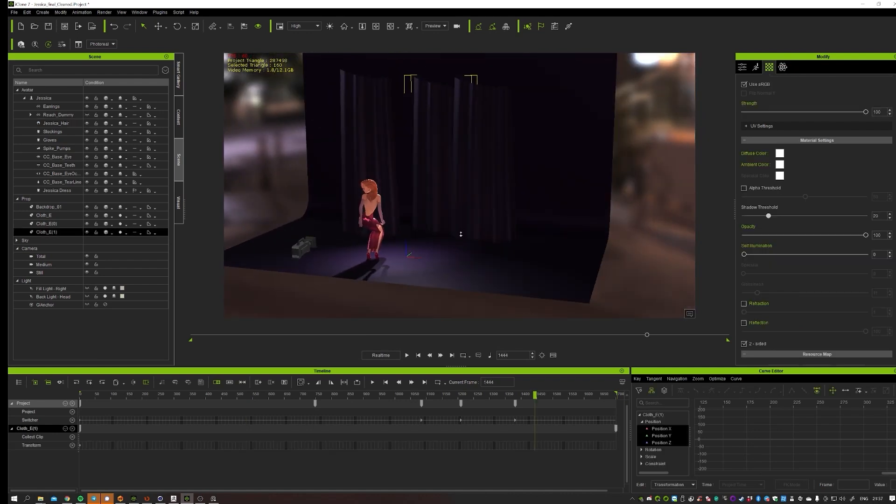
mouse_move(532, 210)
right_down()
mouse_move(593, 225)
mouse_move(364, 224)
mouse_move(690, 156)
mouse_move(302, 265)
mouse_move(482, 263)
right_up()
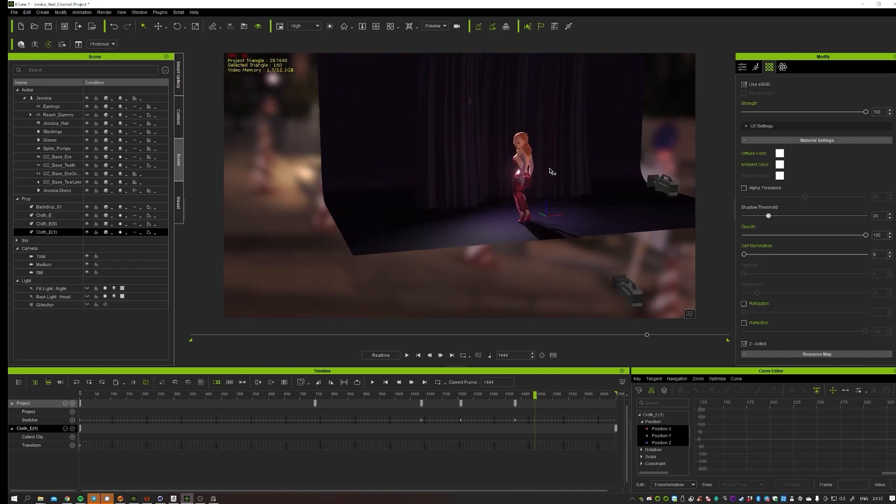
scroll(482, 263, down, 3)
scroll(470, 226, down, 3)
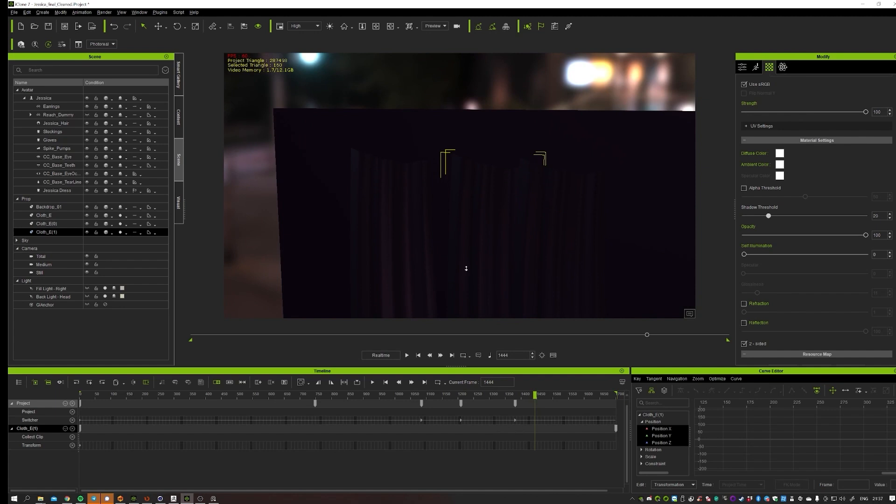
scroll(466, 266, down, 2)
scroll(466, 260, down, 2)
mouse_move(480, 266)
right_down()
mouse_move(294, 256)
mouse_move(498, 250)
mouse_move(366, 250)
mouse_move(388, 201)
mouse_move(425, 253)
right_up()
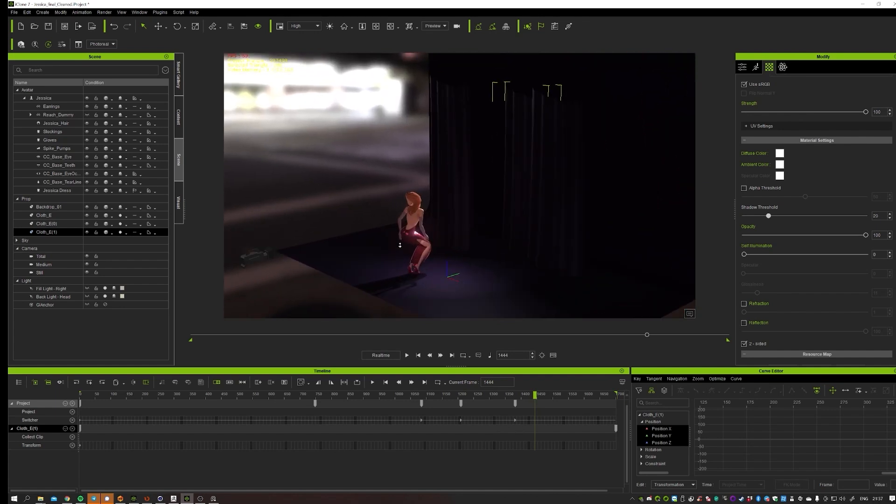
scroll(424, 252, up, 3)
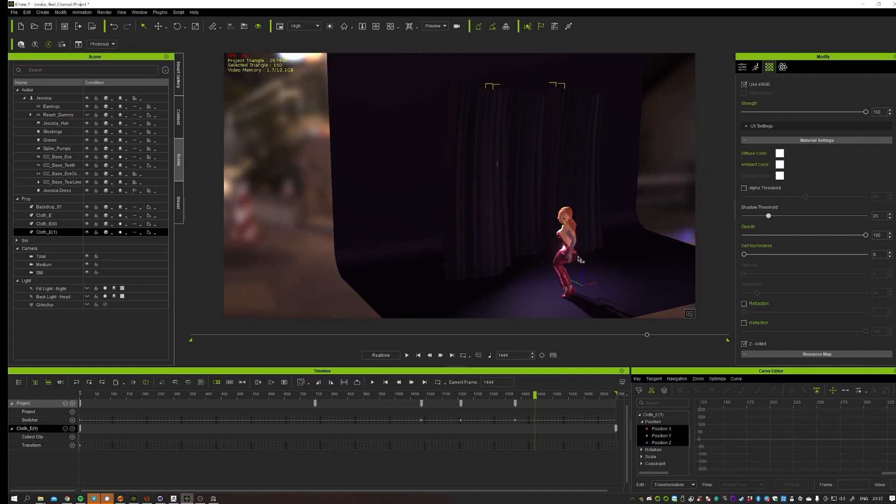
right_drag(578, 259, 546, 210)
scroll(533, 175, up, 3)
scroll(514, 124, up, 3)
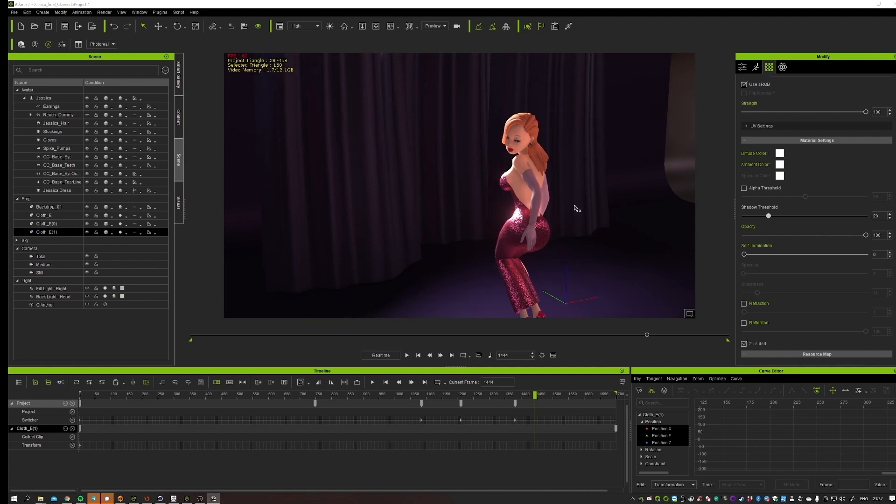
scroll(490, 266, down, 2)
drag(432, 231, 392, 64)
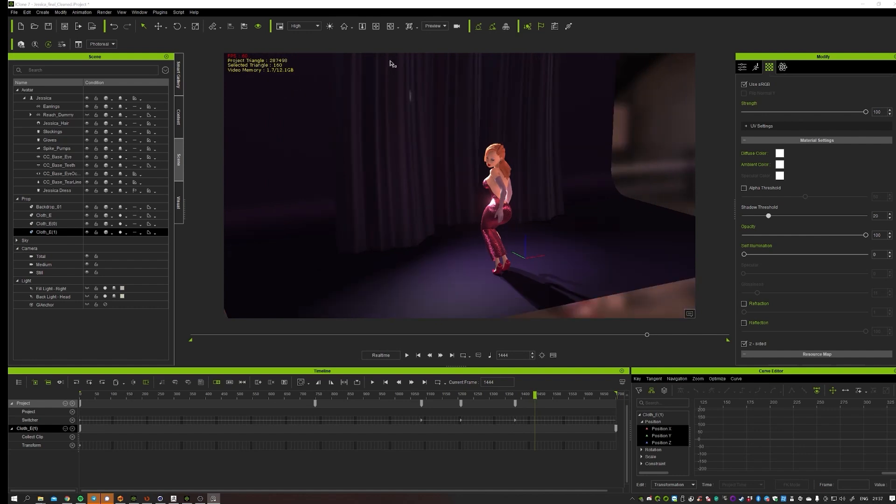
drag(513, 167, 498, 222)
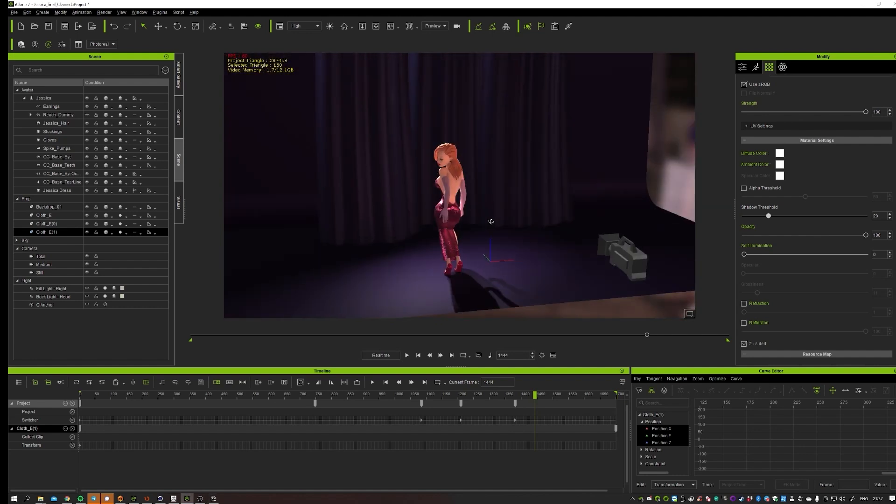
right_drag(499, 223, 440, 194)
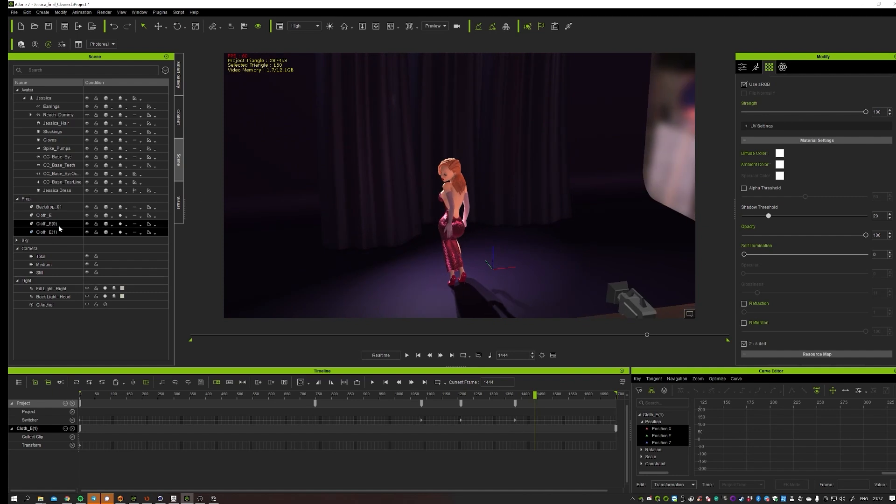
Compare the stage with the Fill Light - Right switched off and on, leaving it on
click(106, 297)
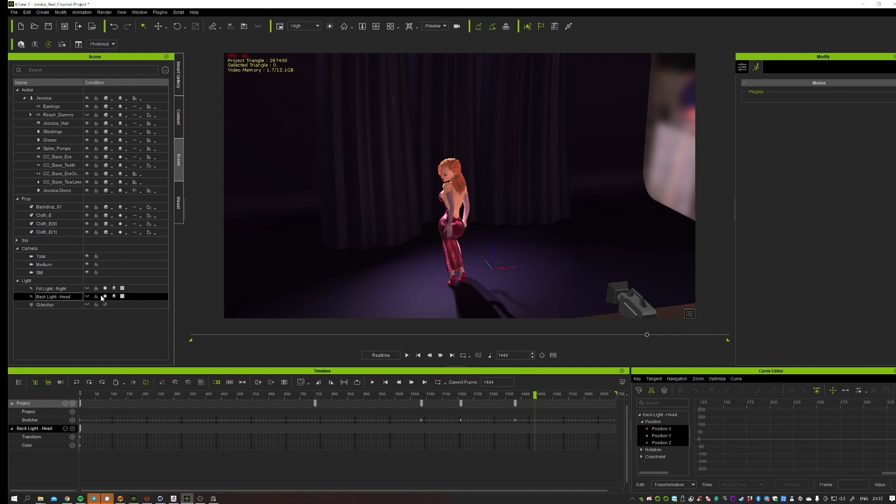
click(105, 289)
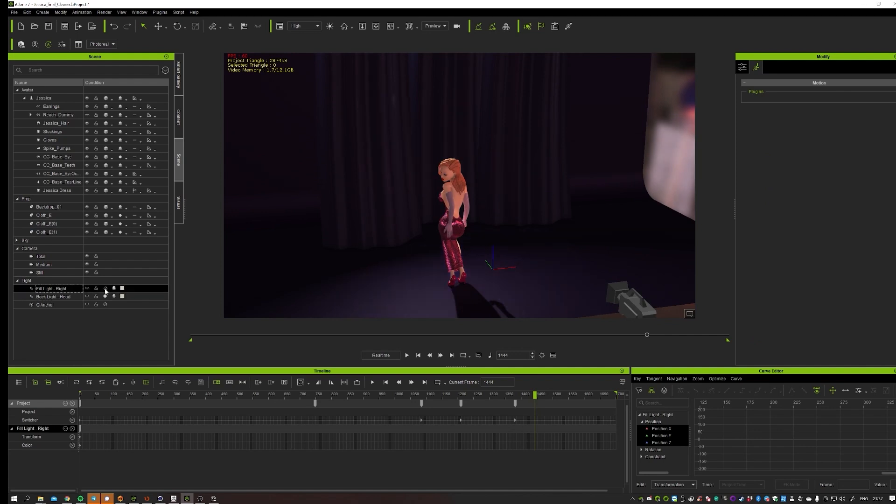
click(106, 290)
click(105, 290)
click(105, 290)
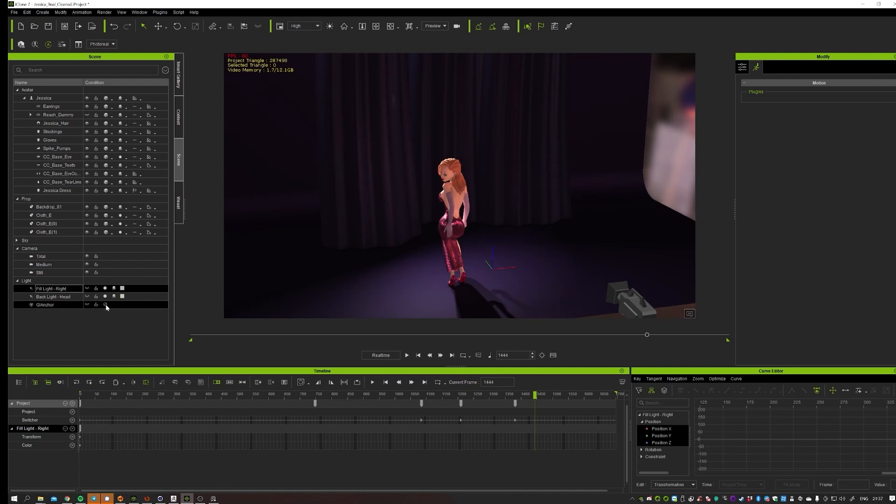
Show the GIAnchor global illumination settings (GI range 120) while viewing the character's back
click(86, 306)
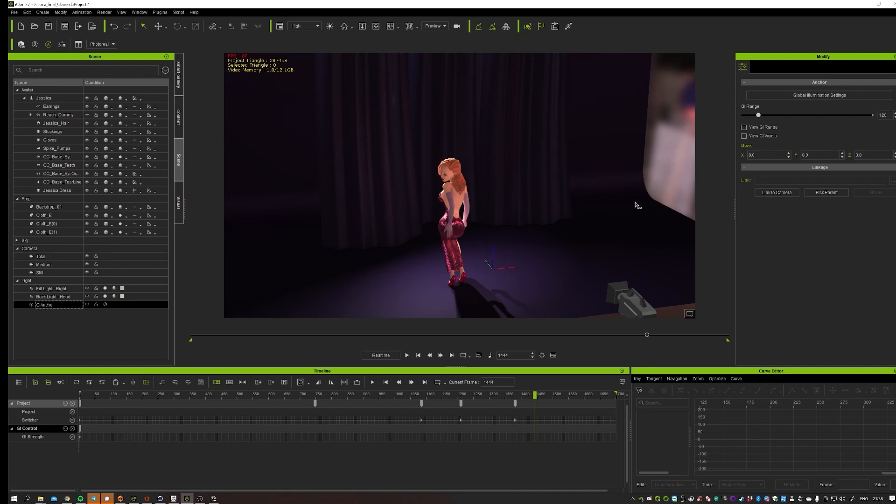
scroll(446, 168, up, 3)
scroll(483, 186, up, 3)
scroll(518, 203, up, 3)
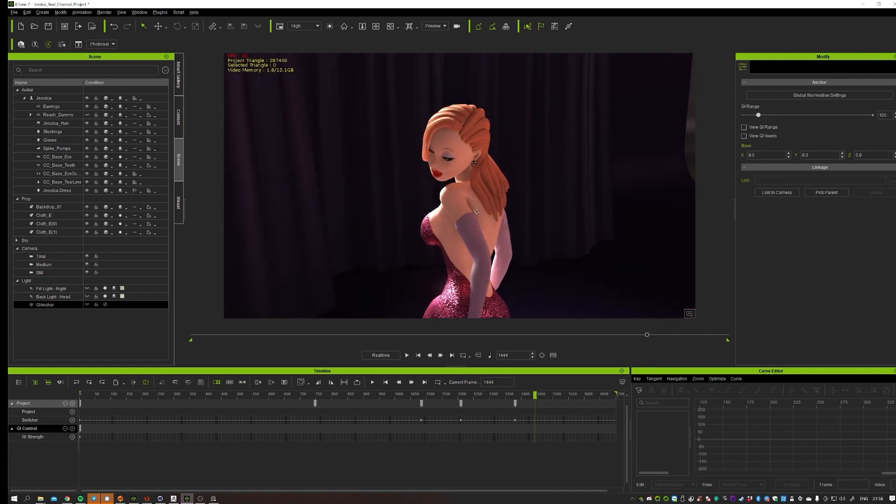
scroll(555, 217, up, 3)
mouse_move(555, 218)
right_down()
mouse_move(497, 201)
mouse_move(410, 140)
mouse_move(462, 200)
right_up()
scroll(463, 204, down, 2)
scroll(463, 214, down, 2)
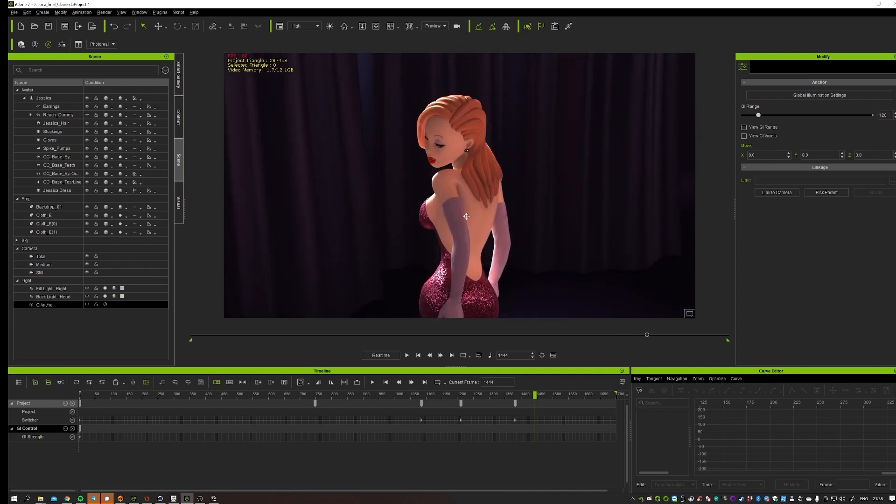
scroll(463, 231, down, 3)
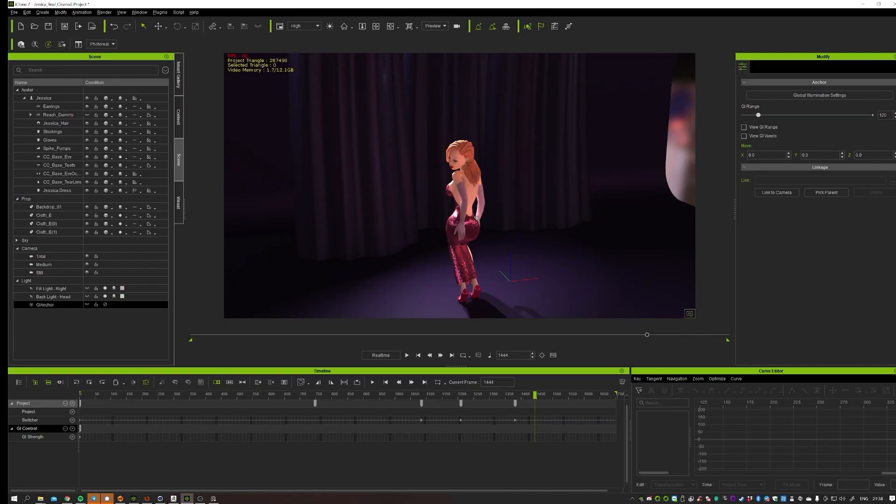